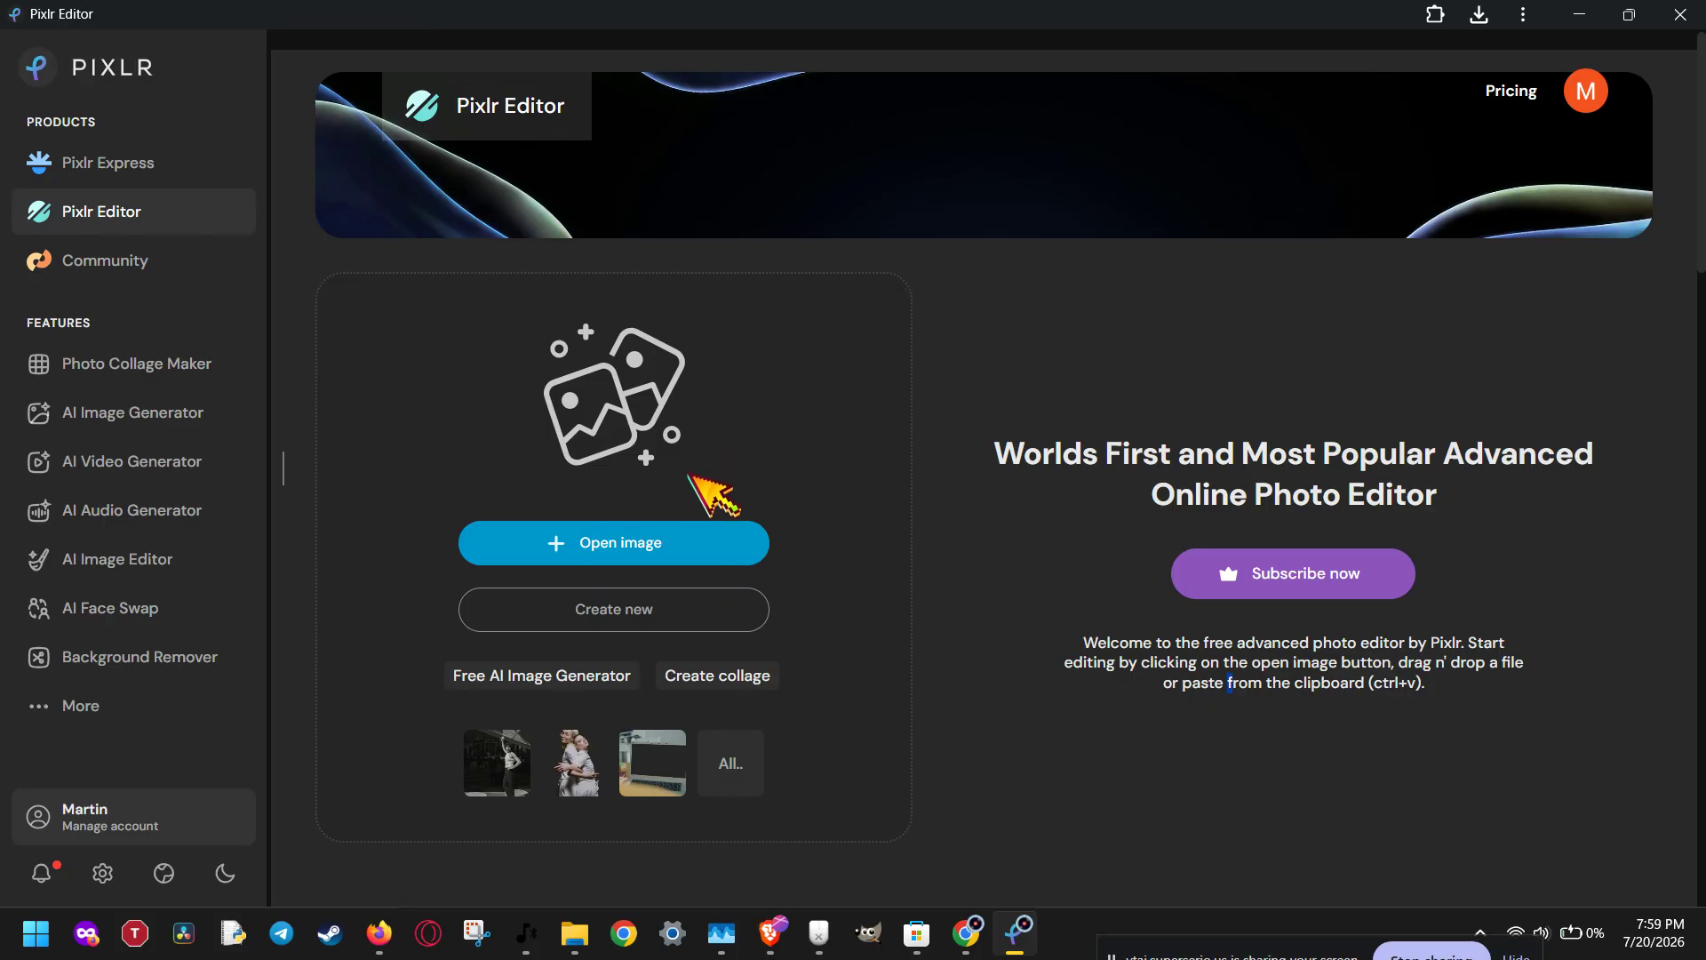
# - Create a new 2560 x 1440 px canvas with a solid red background
pyautogui.click(709, 626)
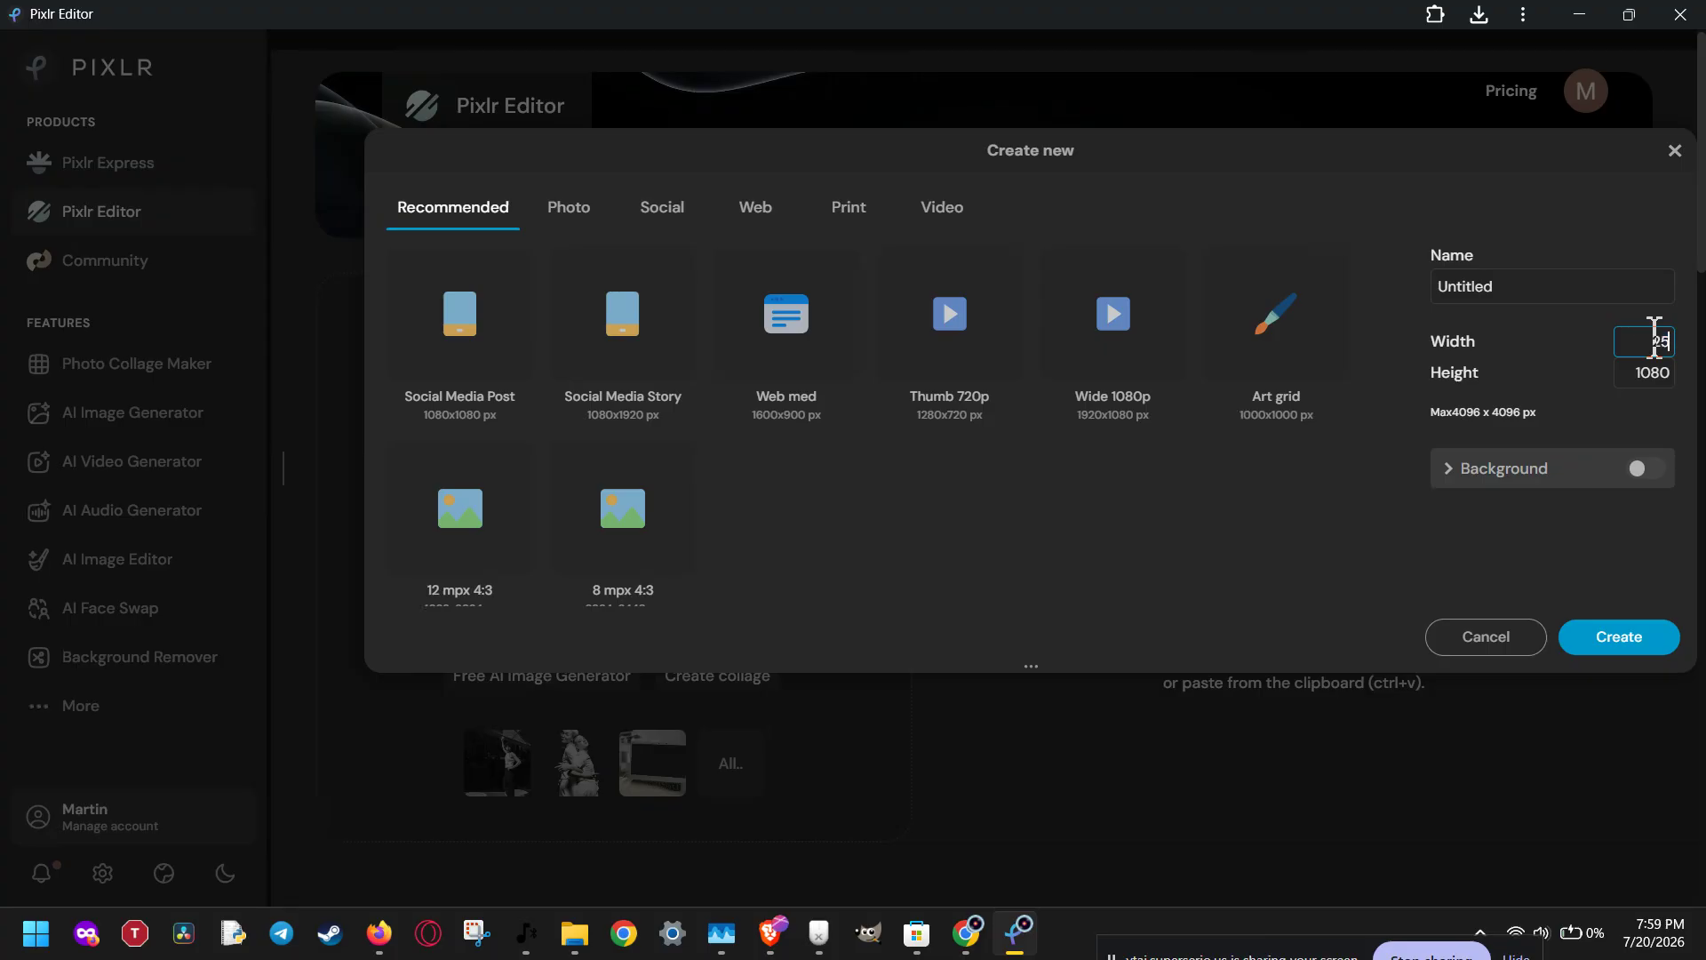
pyautogui.press('Tab')
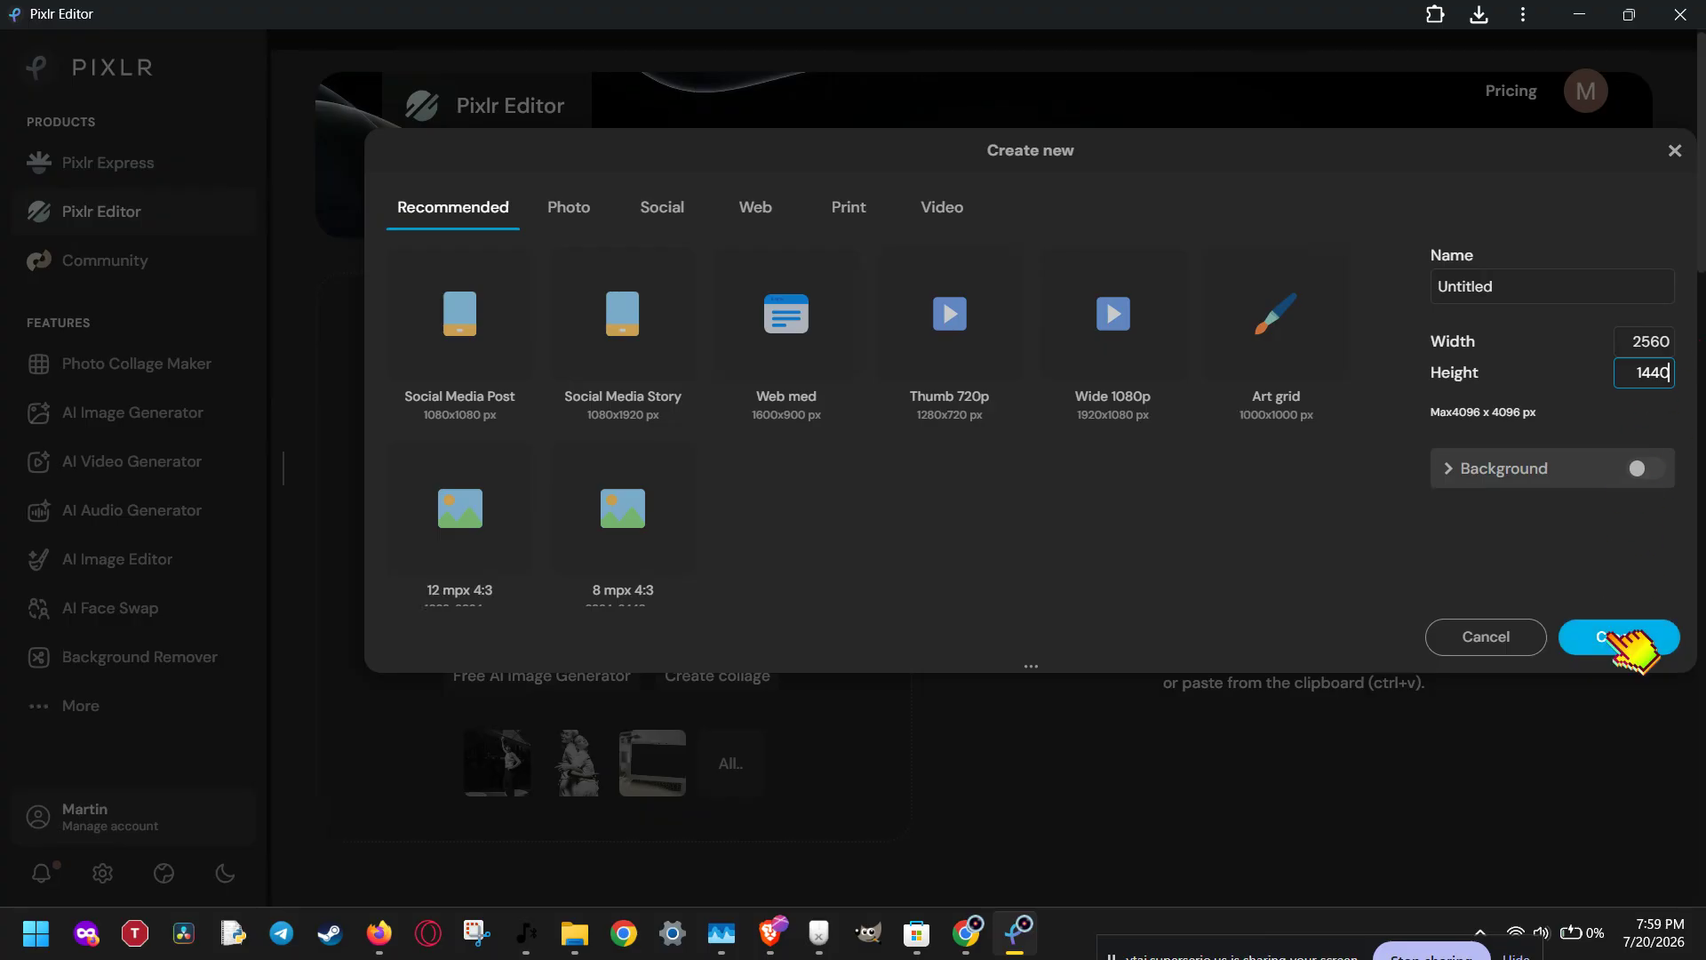
pyautogui.click(1653, 470)
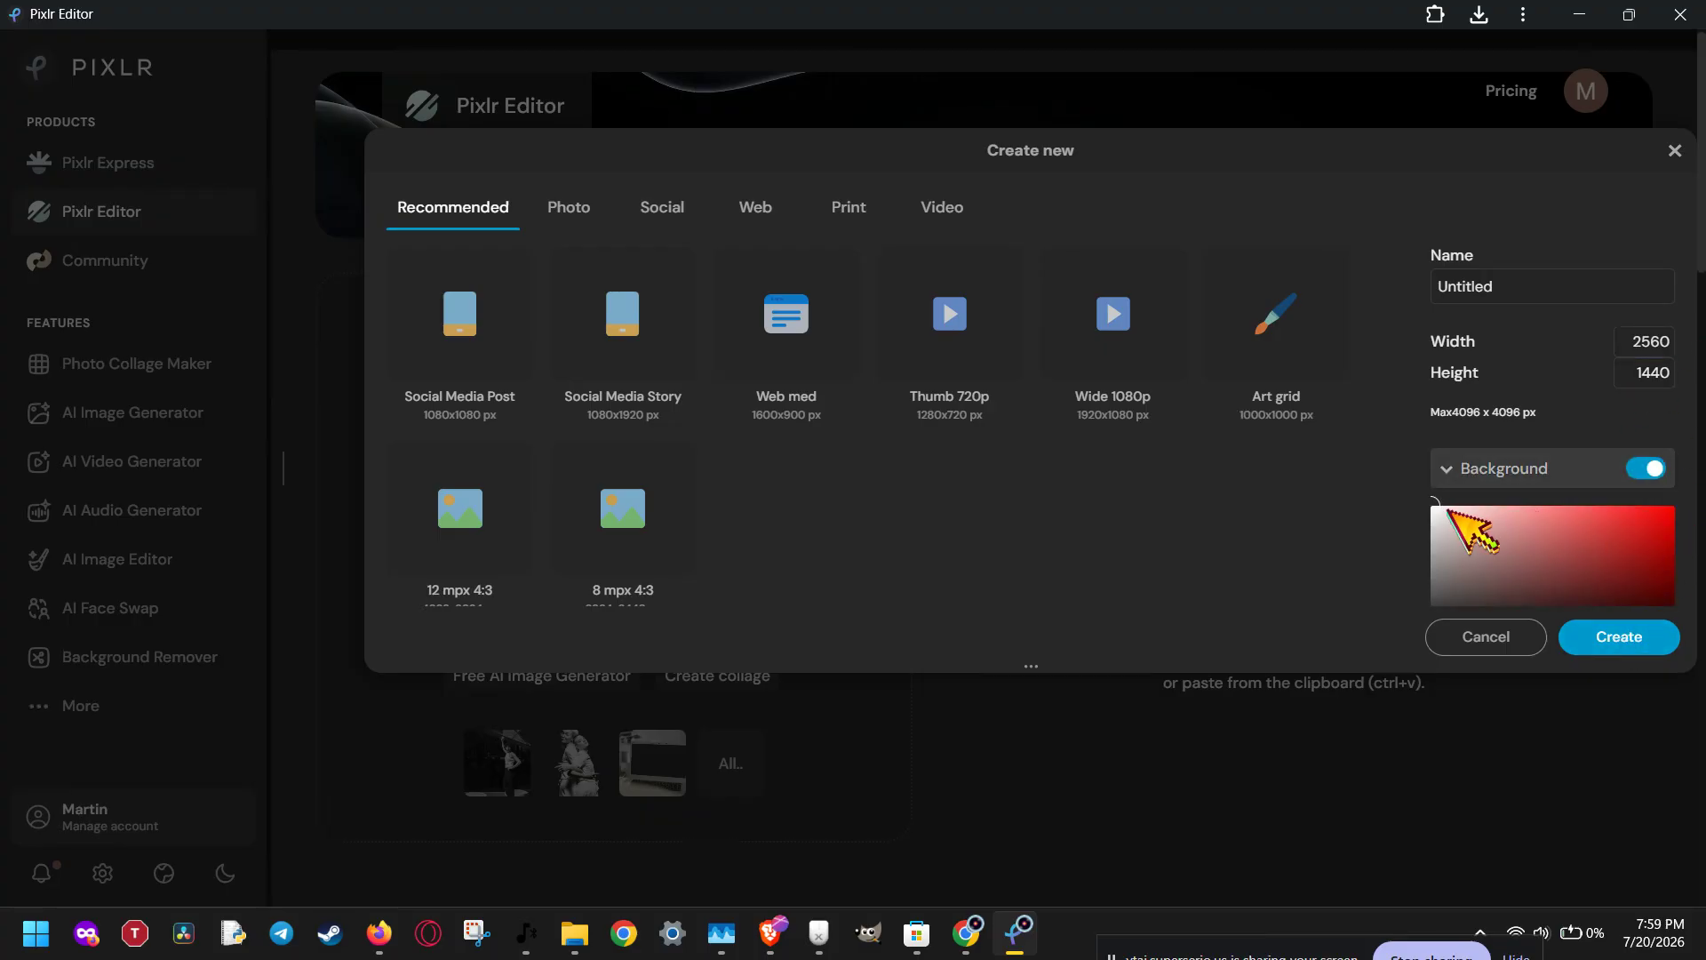
pyautogui.moveTo(1437, 502); pyautogui.dragTo(1698, 503)
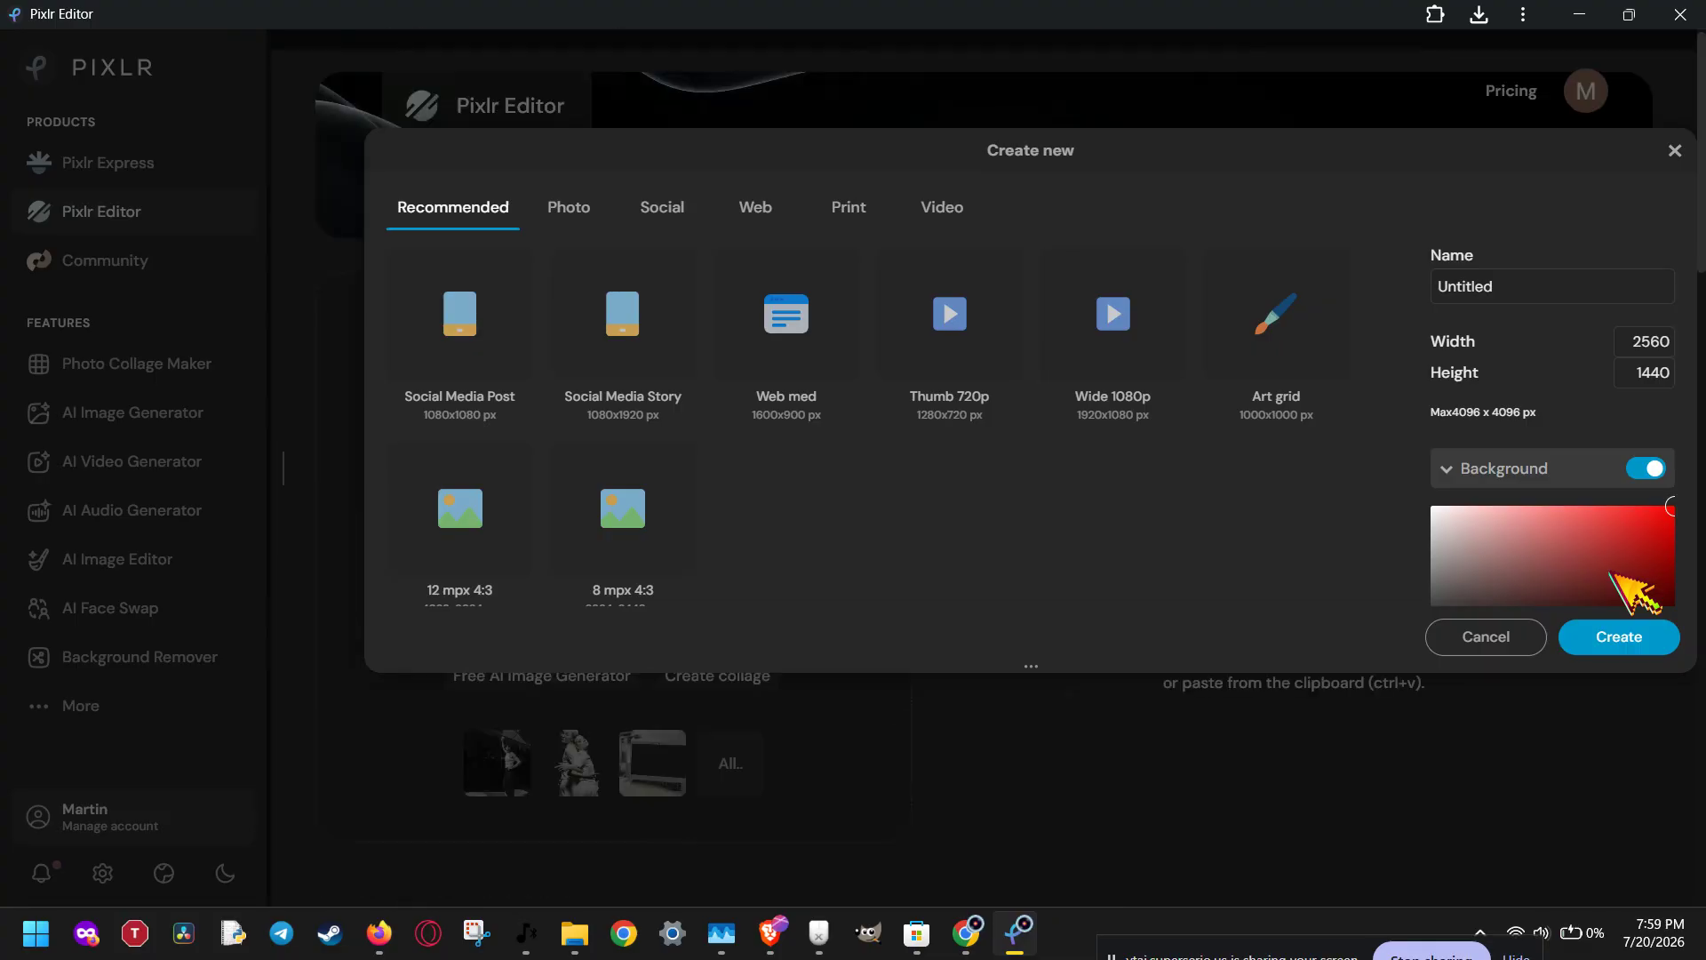
pyautogui.click(1619, 639)
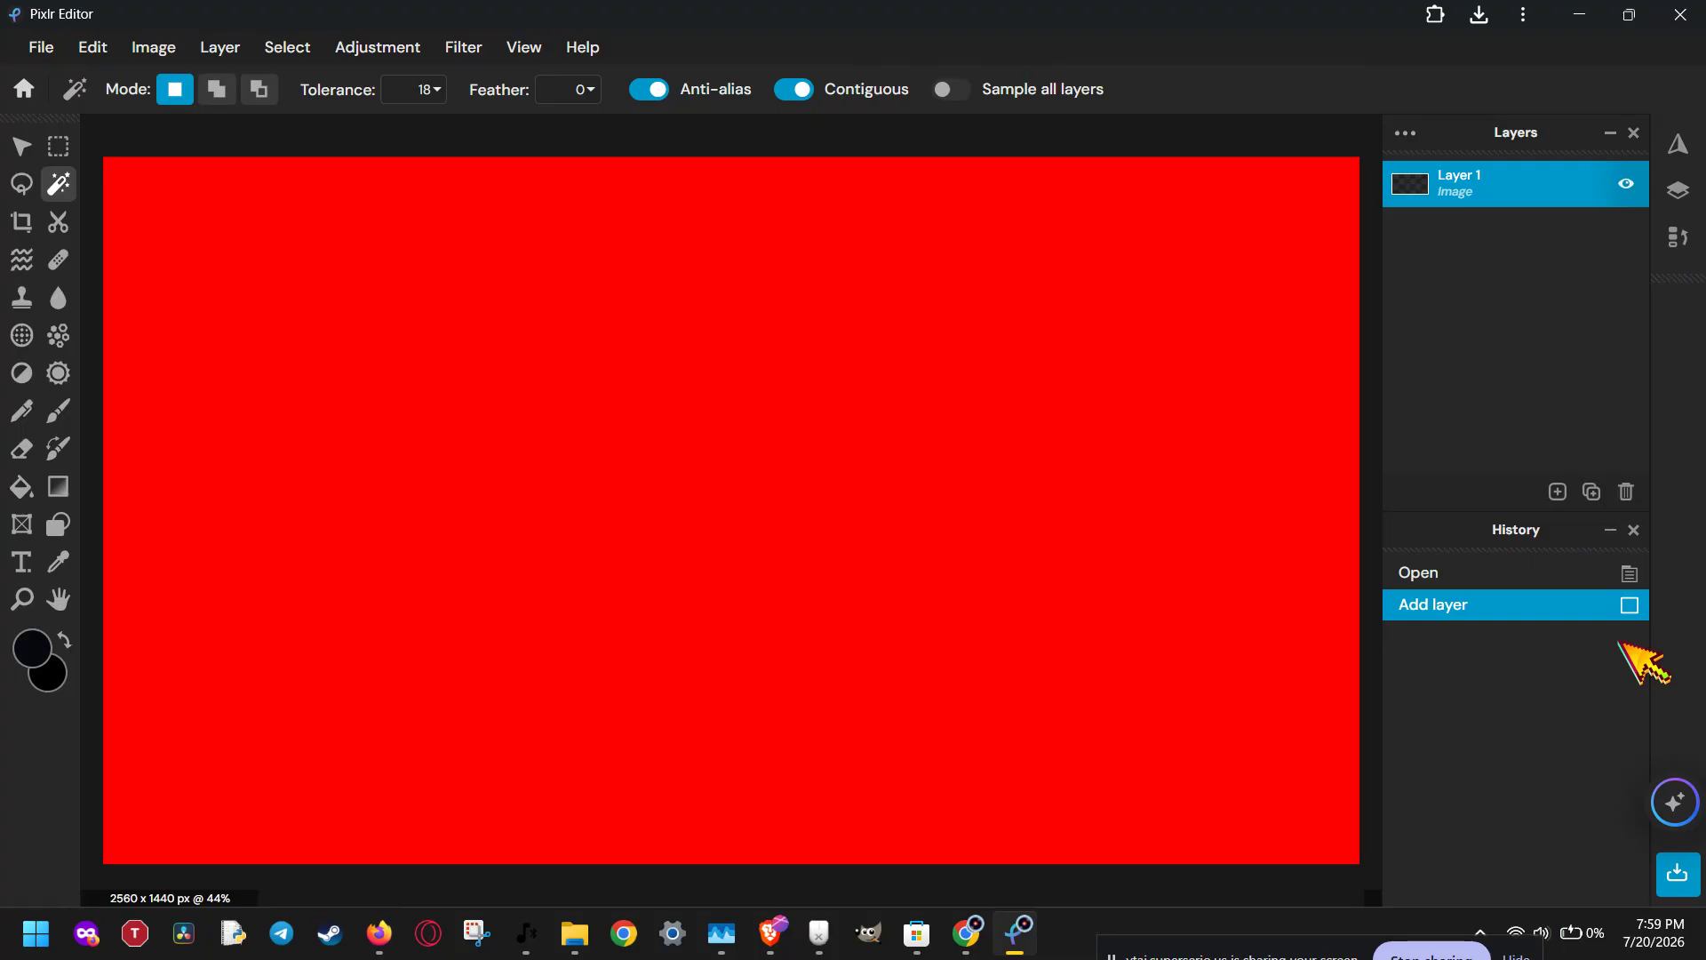
# - Switch to Chrome and search Google for "safe area youtube banner" in a new tab
pyautogui.scroll(-2, 770, 487)
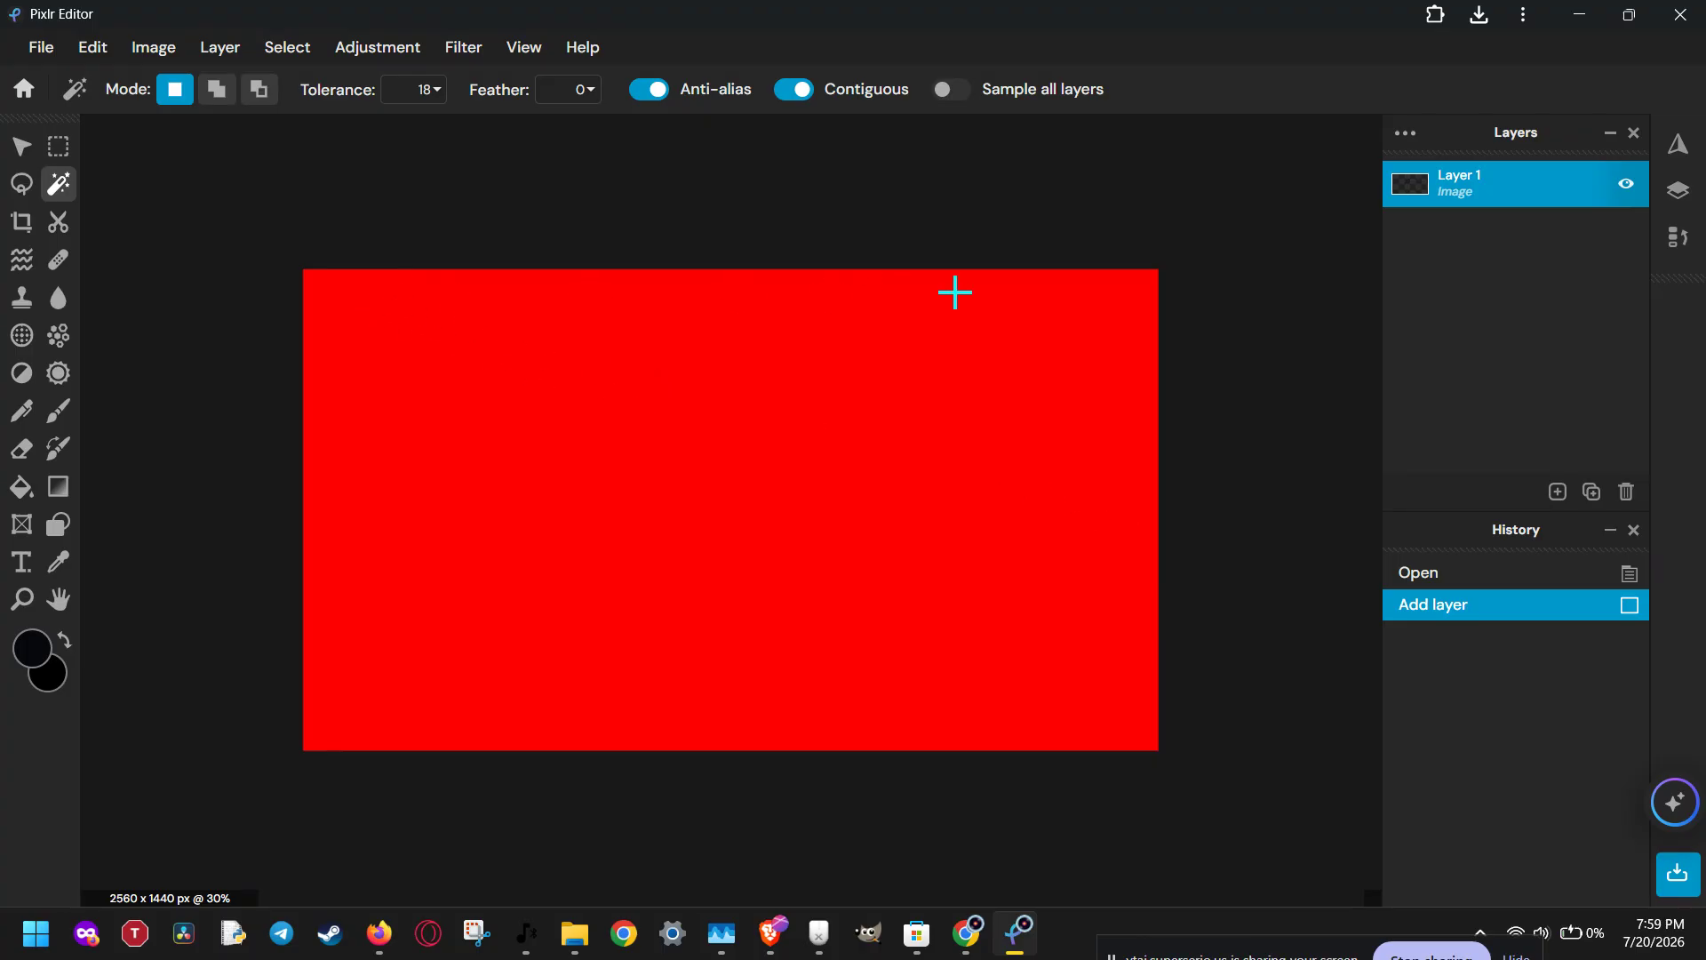
pyautogui.scroll(-1, 1043, 525)
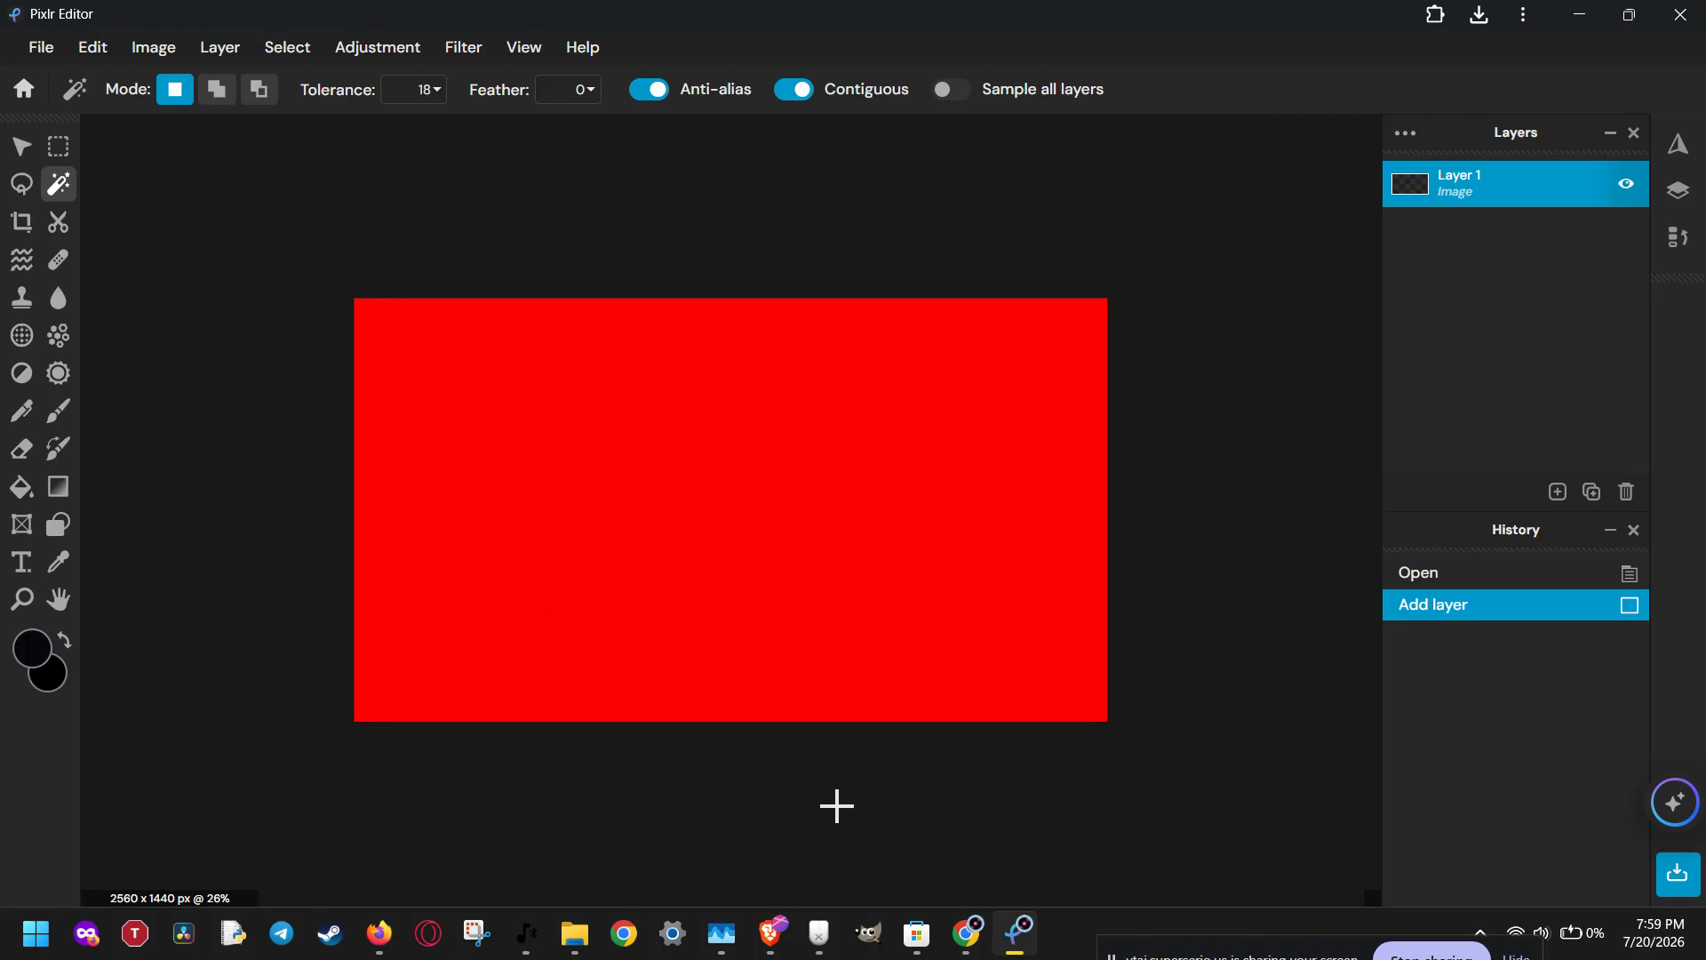
pyautogui.click(966, 931)
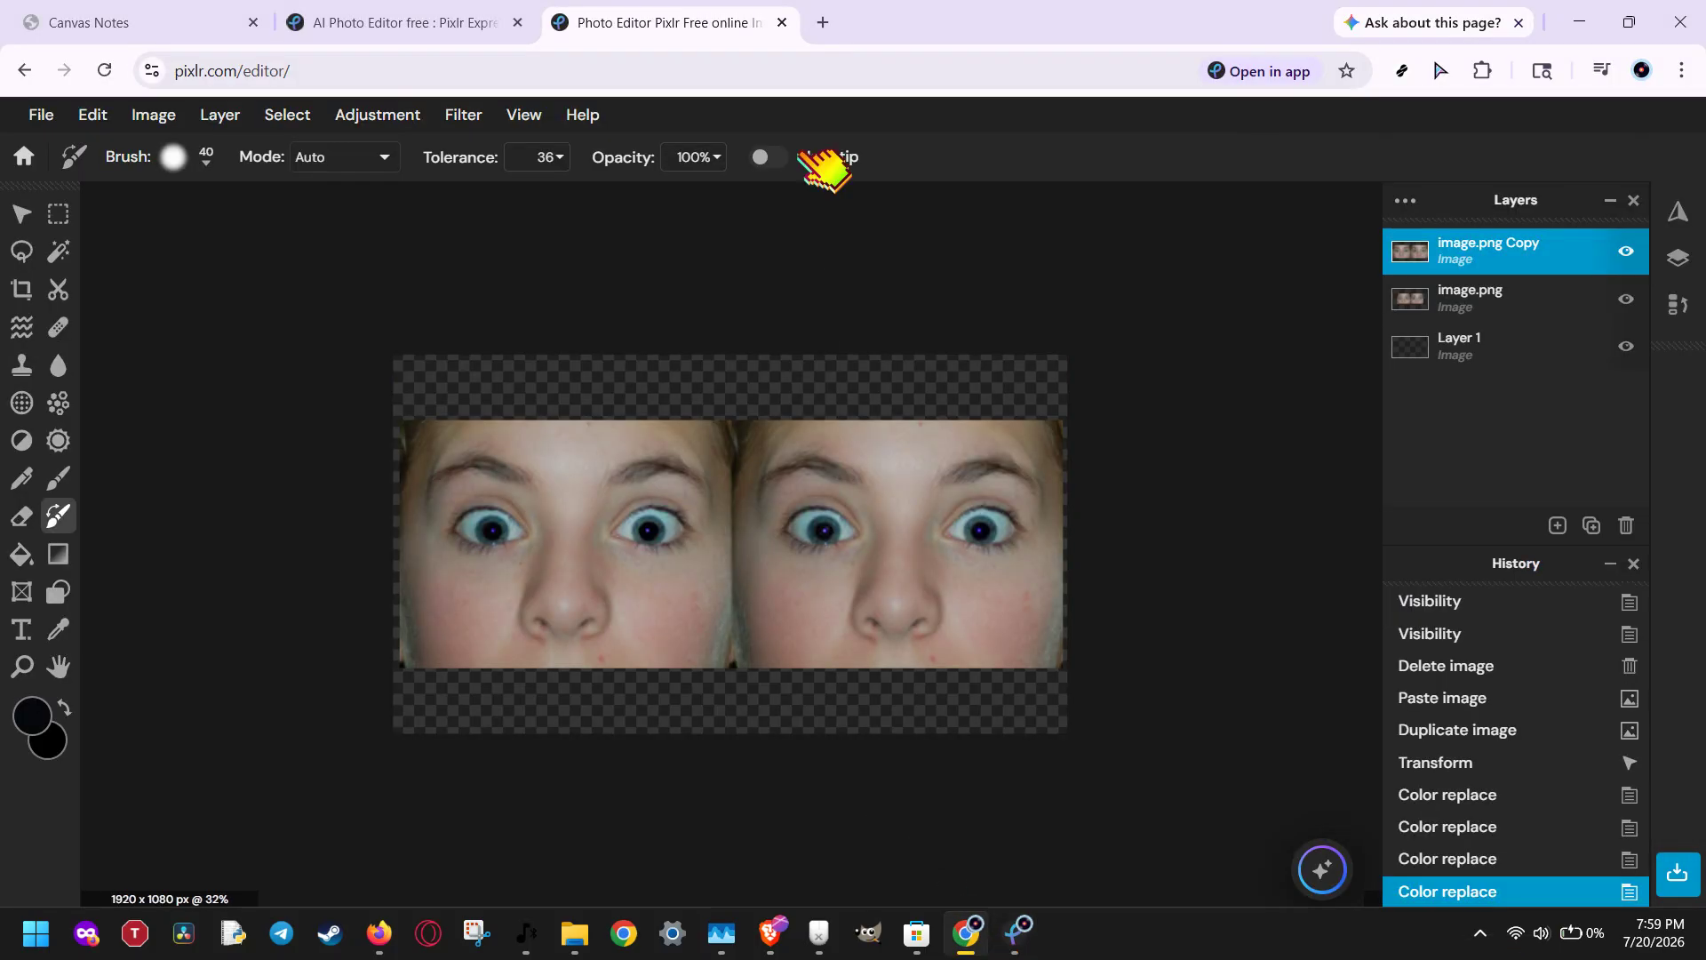
pyautogui.click(823, 23)
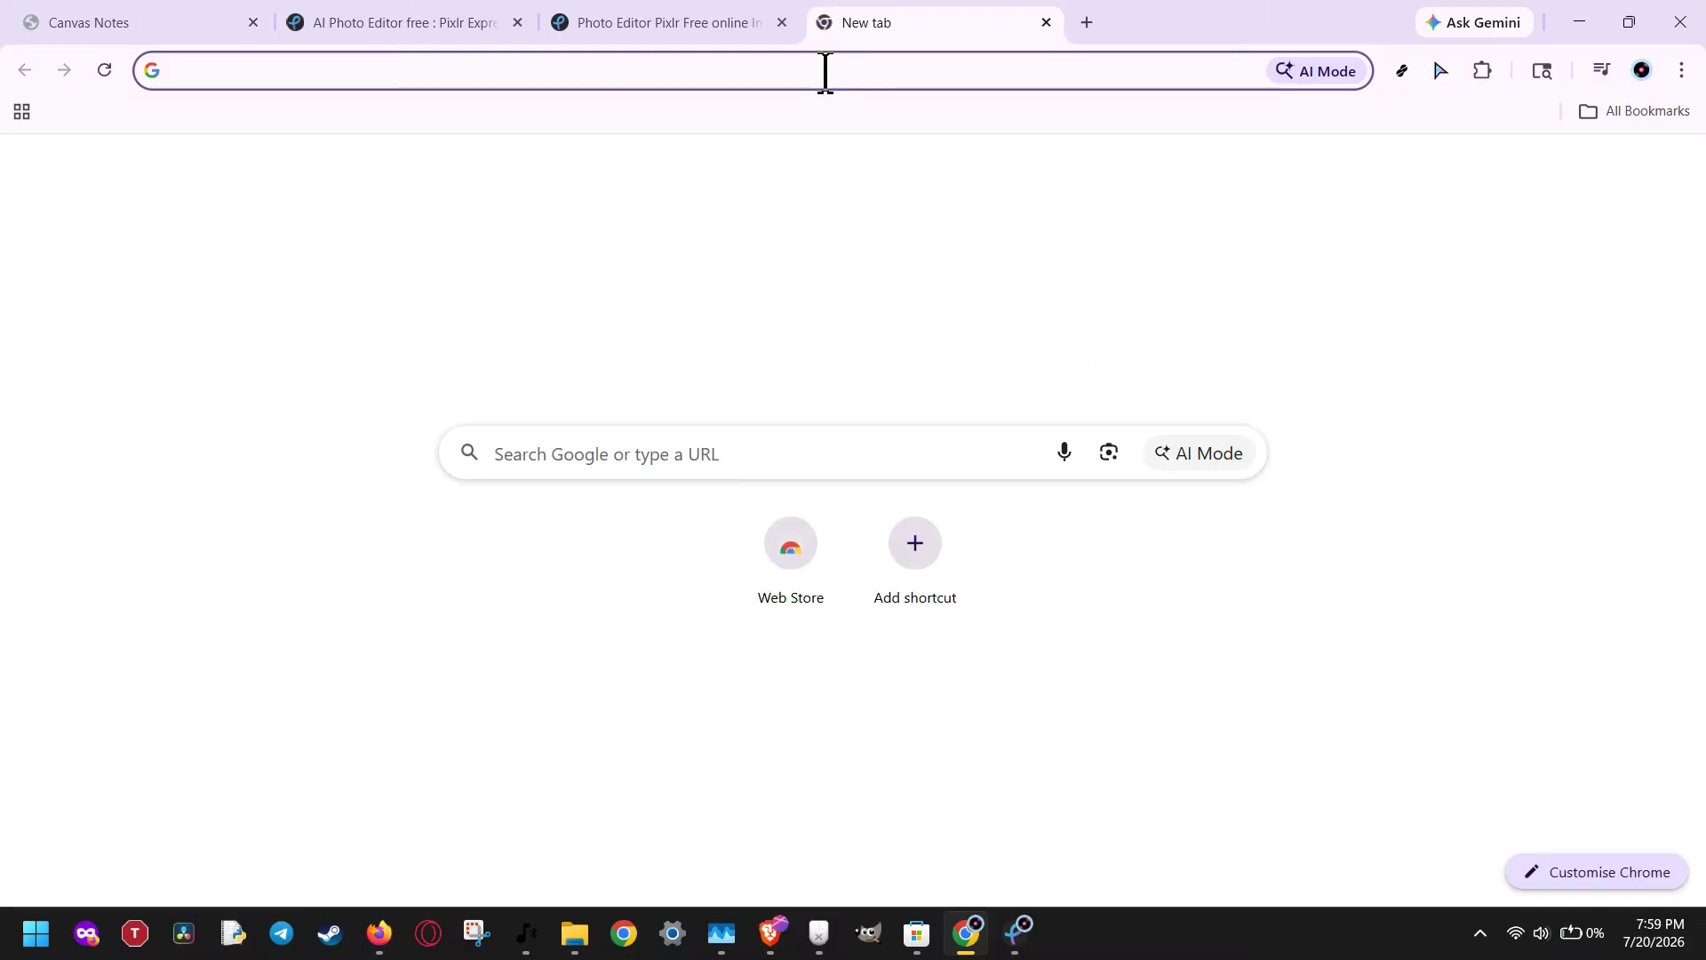
pyautogui.write('safe')
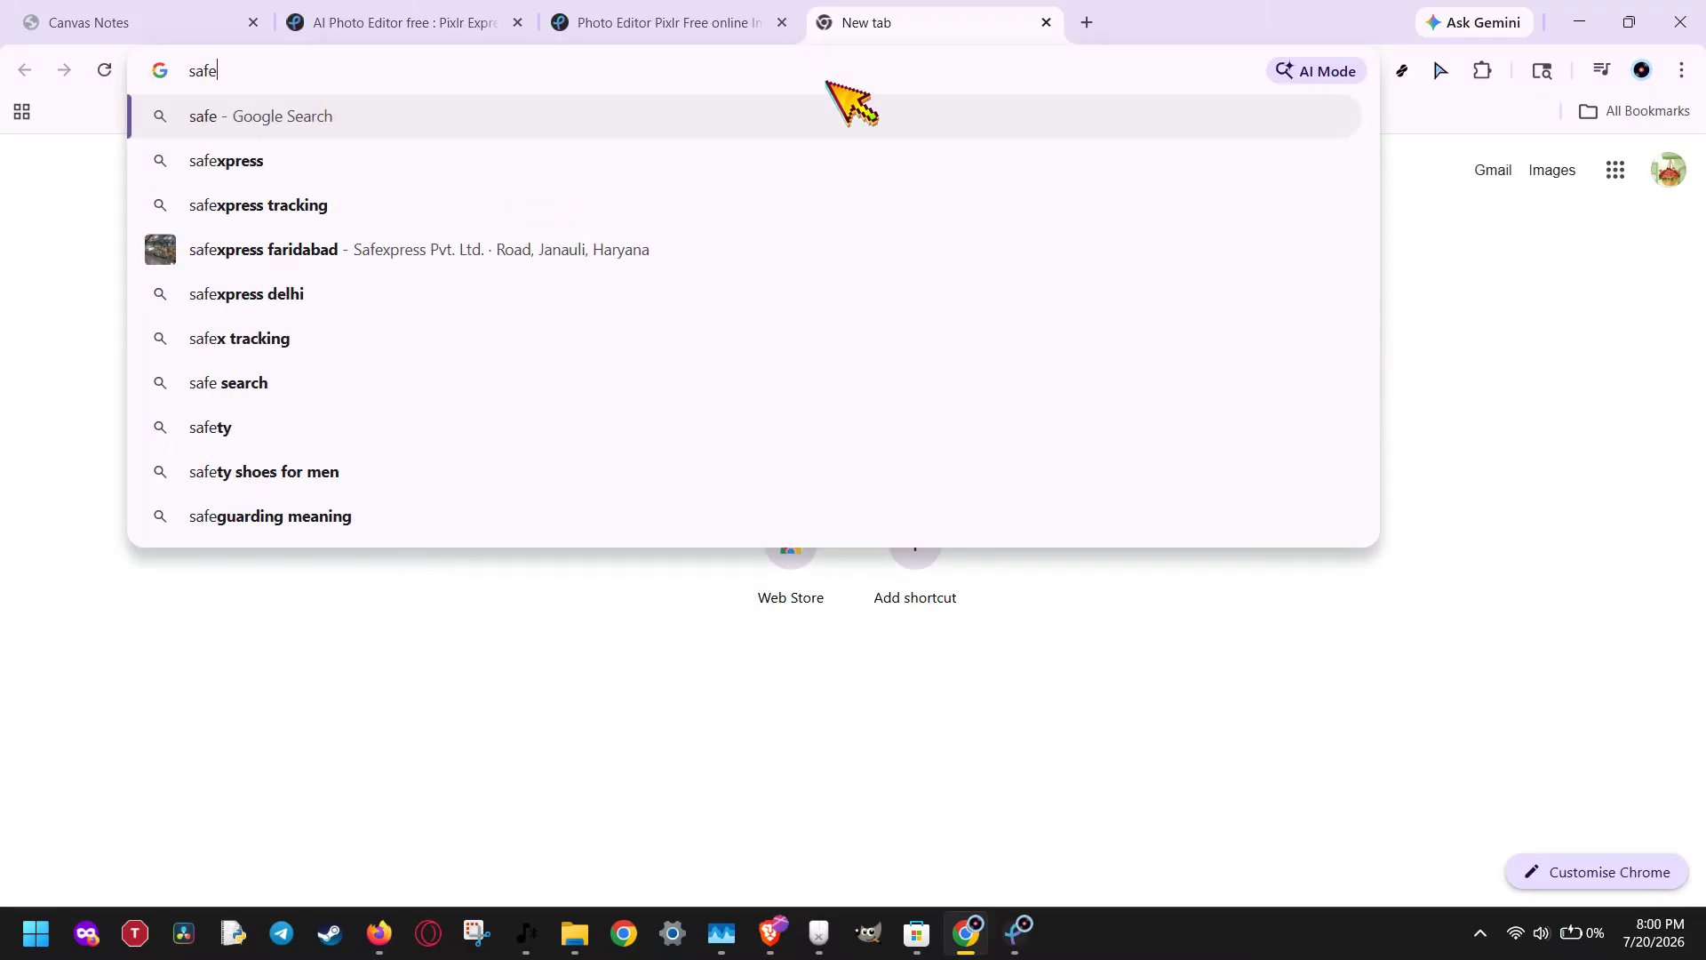
pyautogui.write(' area youtube')
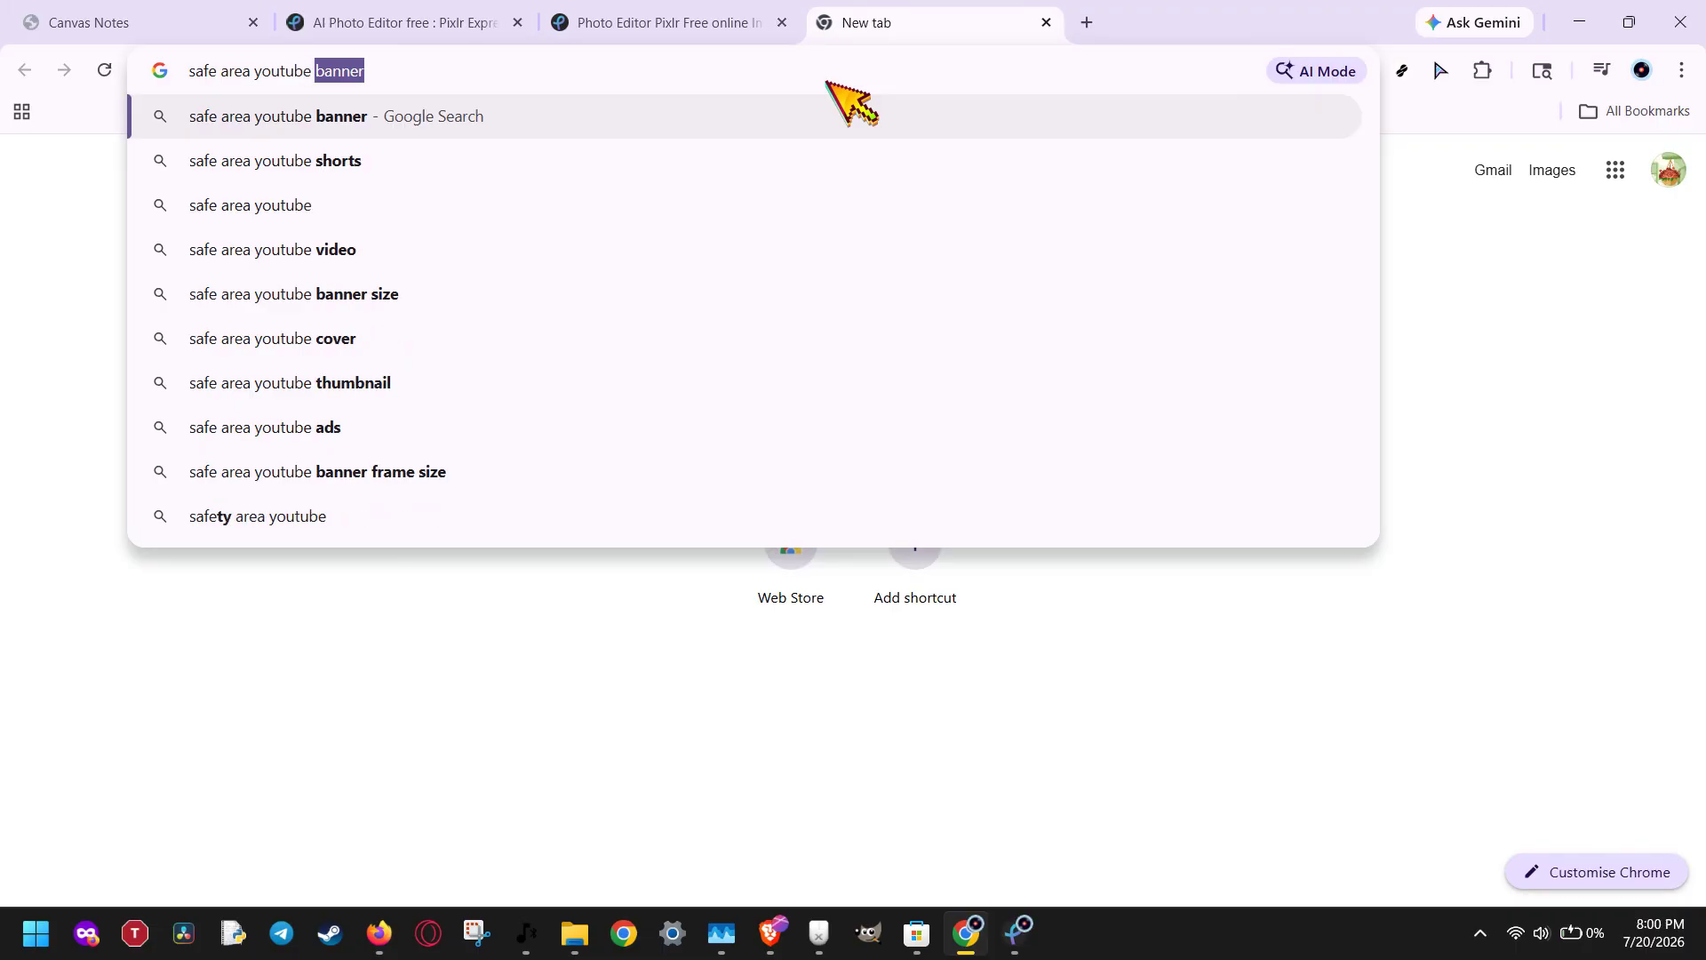
pyautogui.press('Return')
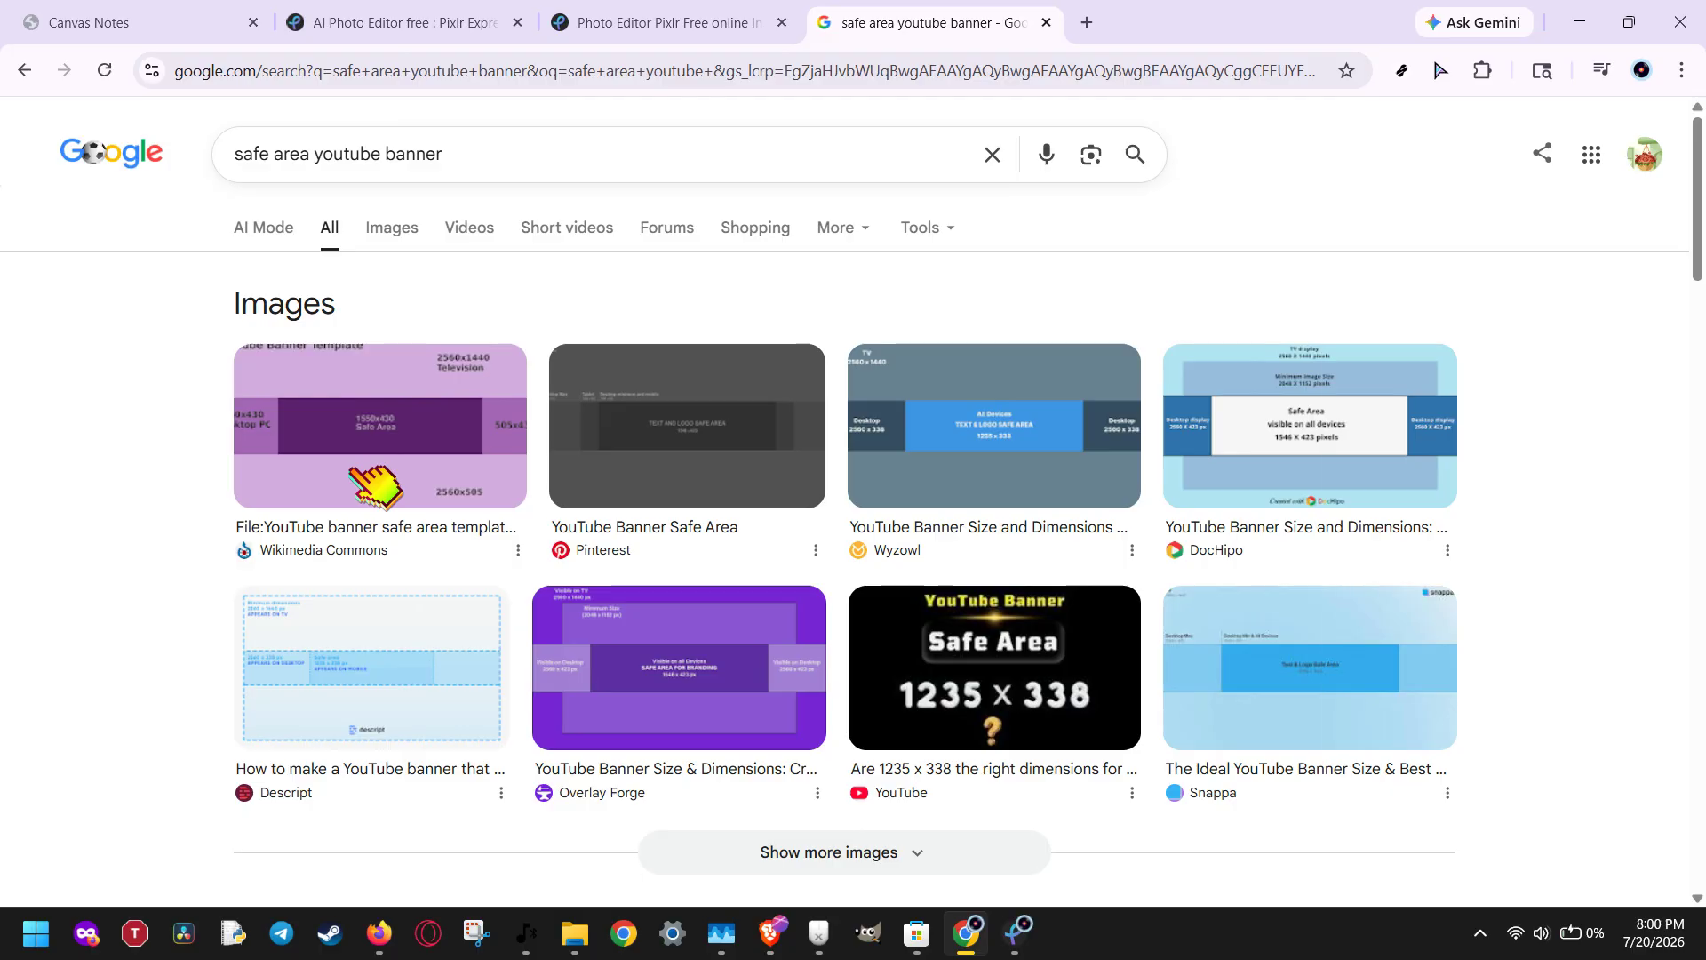
# - Copy the YouTube banner safe area template image from Wikimedia Commons and paste it onto the red canvas in Pixlr Editor
pyautogui.click(373, 484)
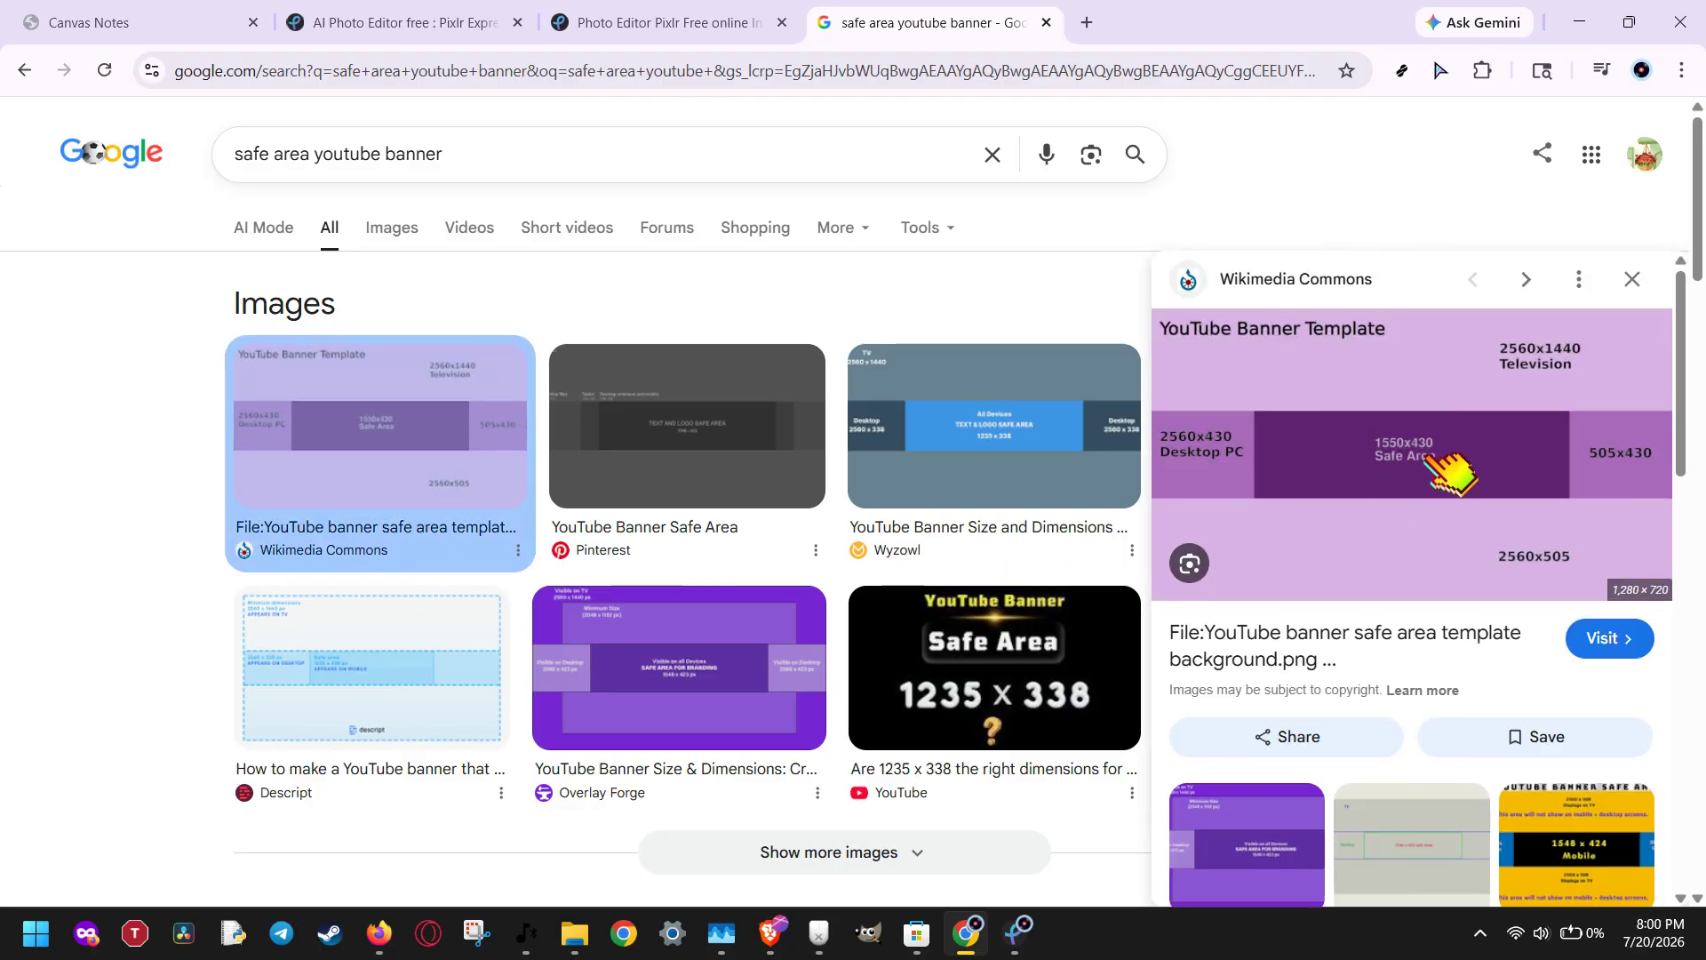
pyautogui.rightClick(1379, 436)
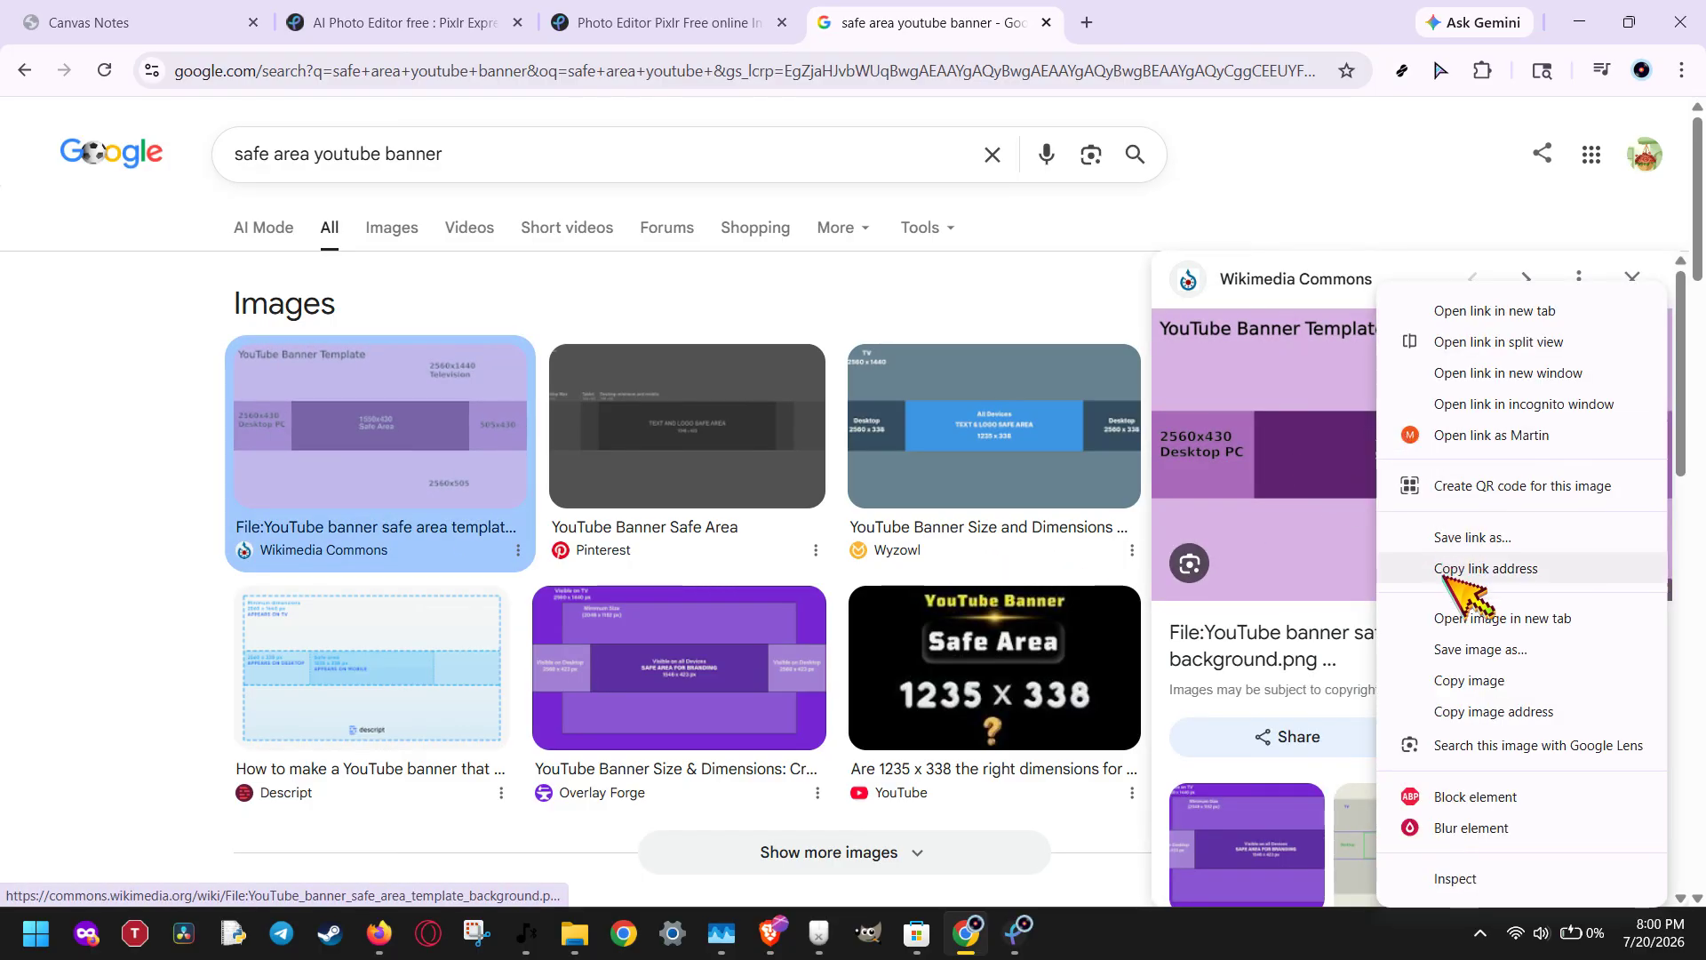
pyautogui.click(1468, 681)
pyautogui.click(1018, 933)
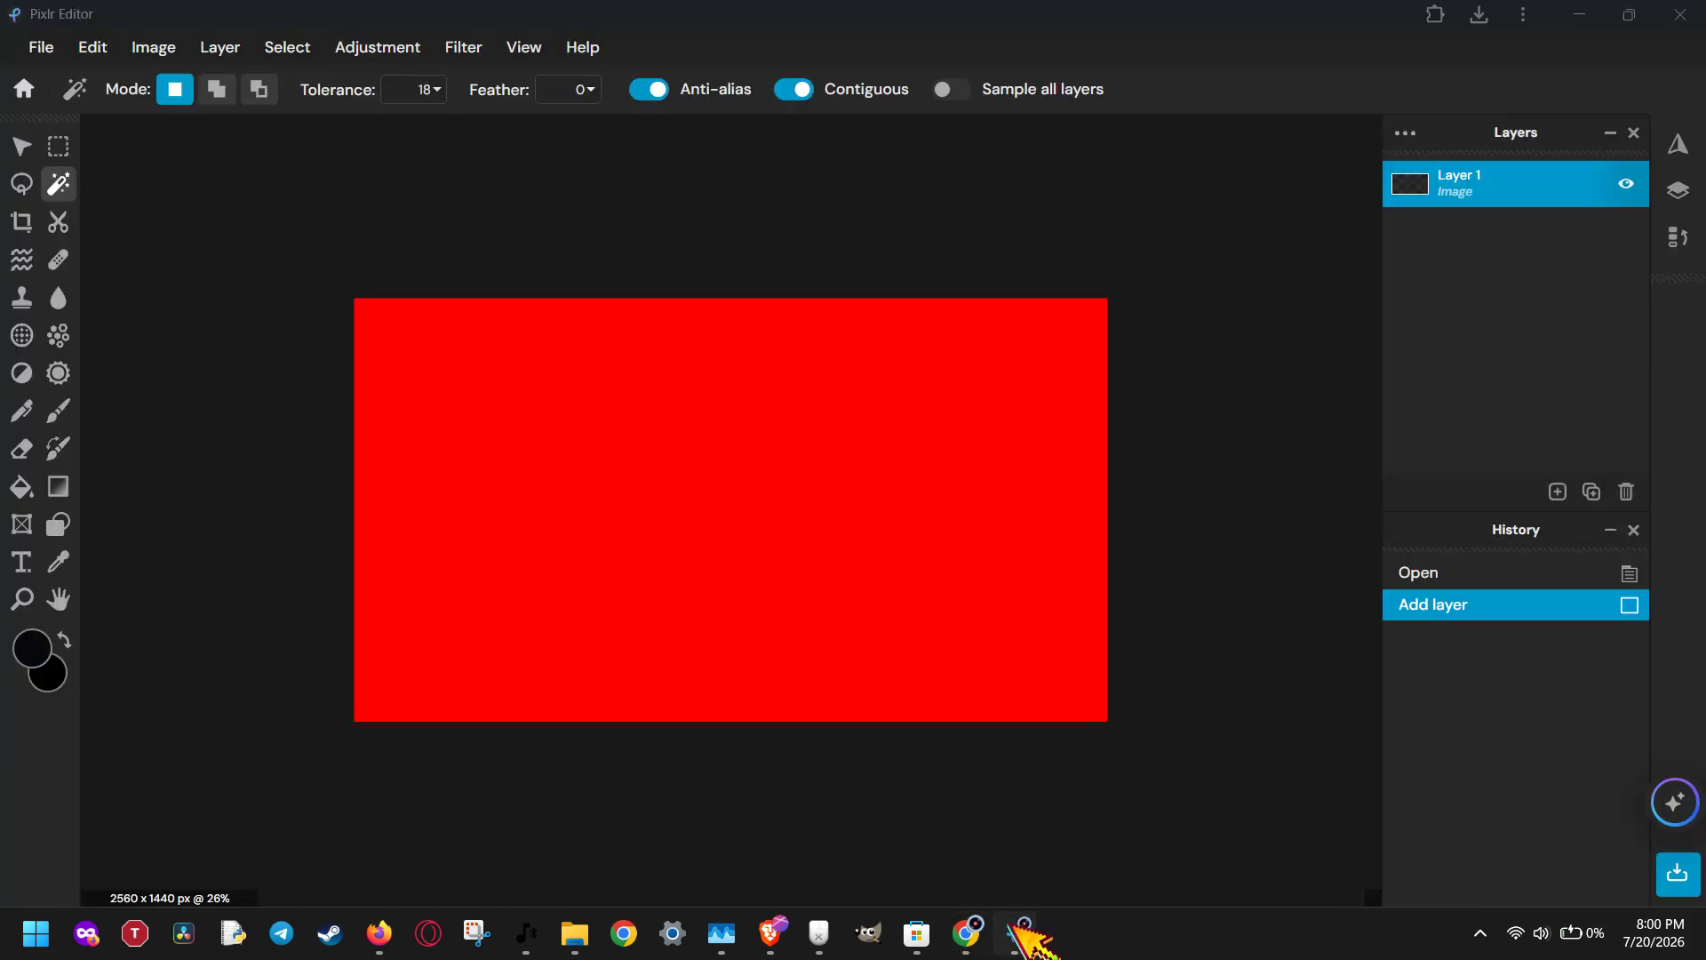
pyautogui.press('ctrl')
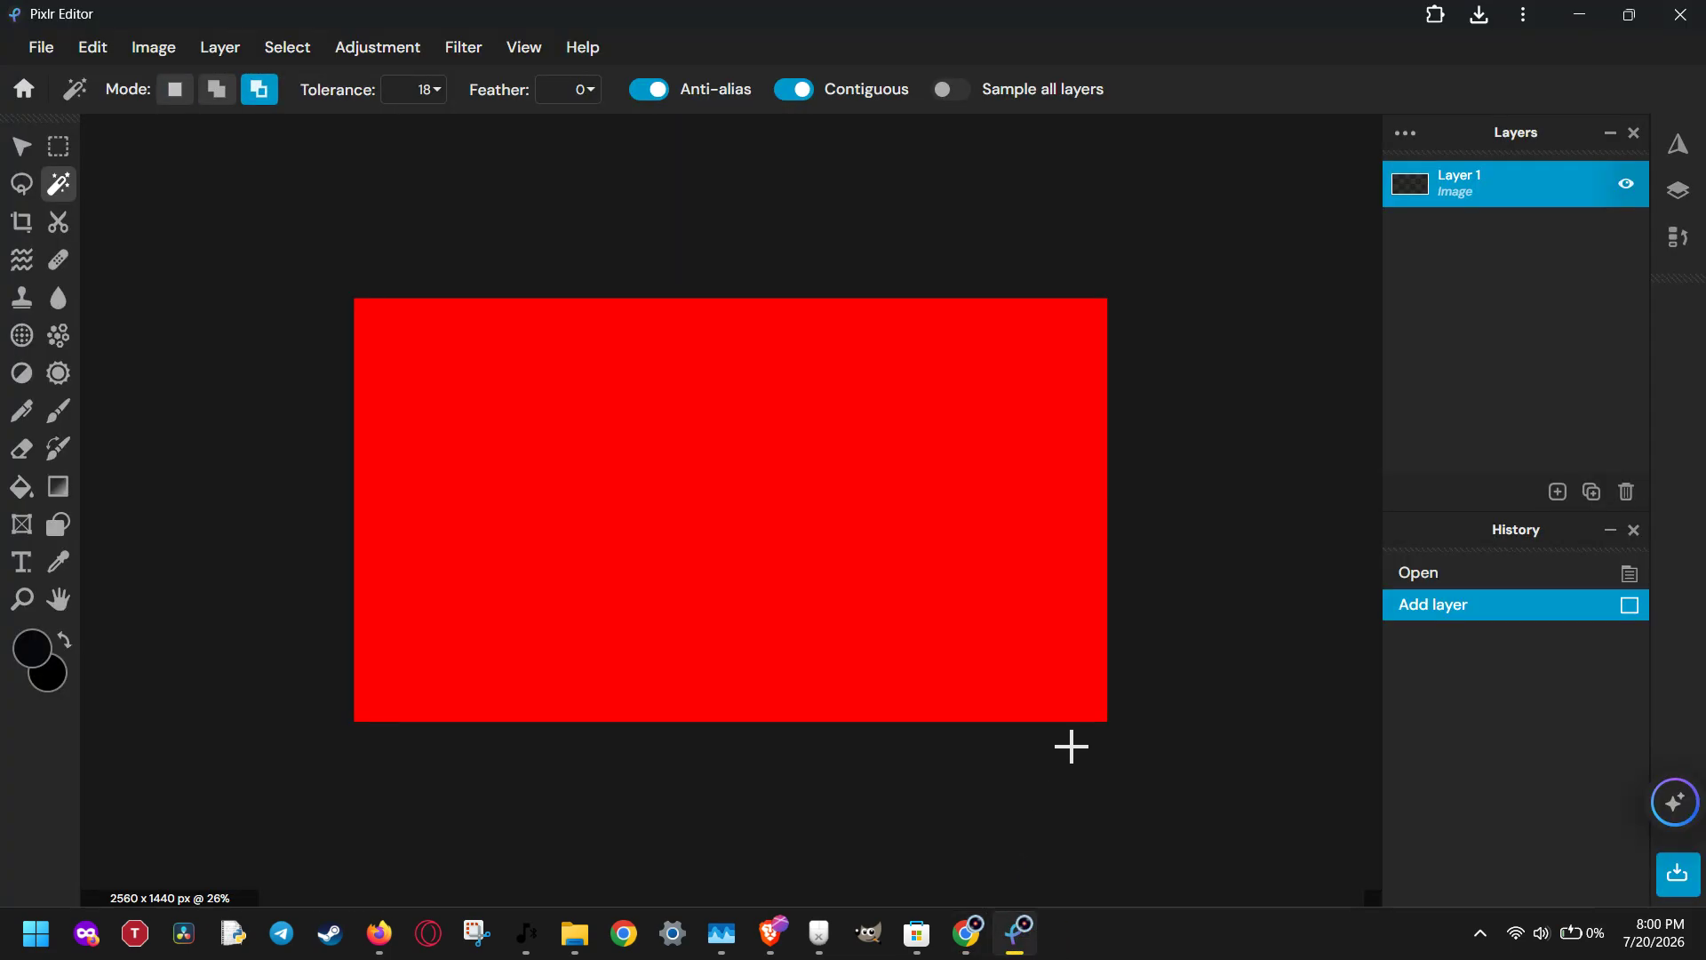
pyautogui.hotkey('ctrl', 'v')
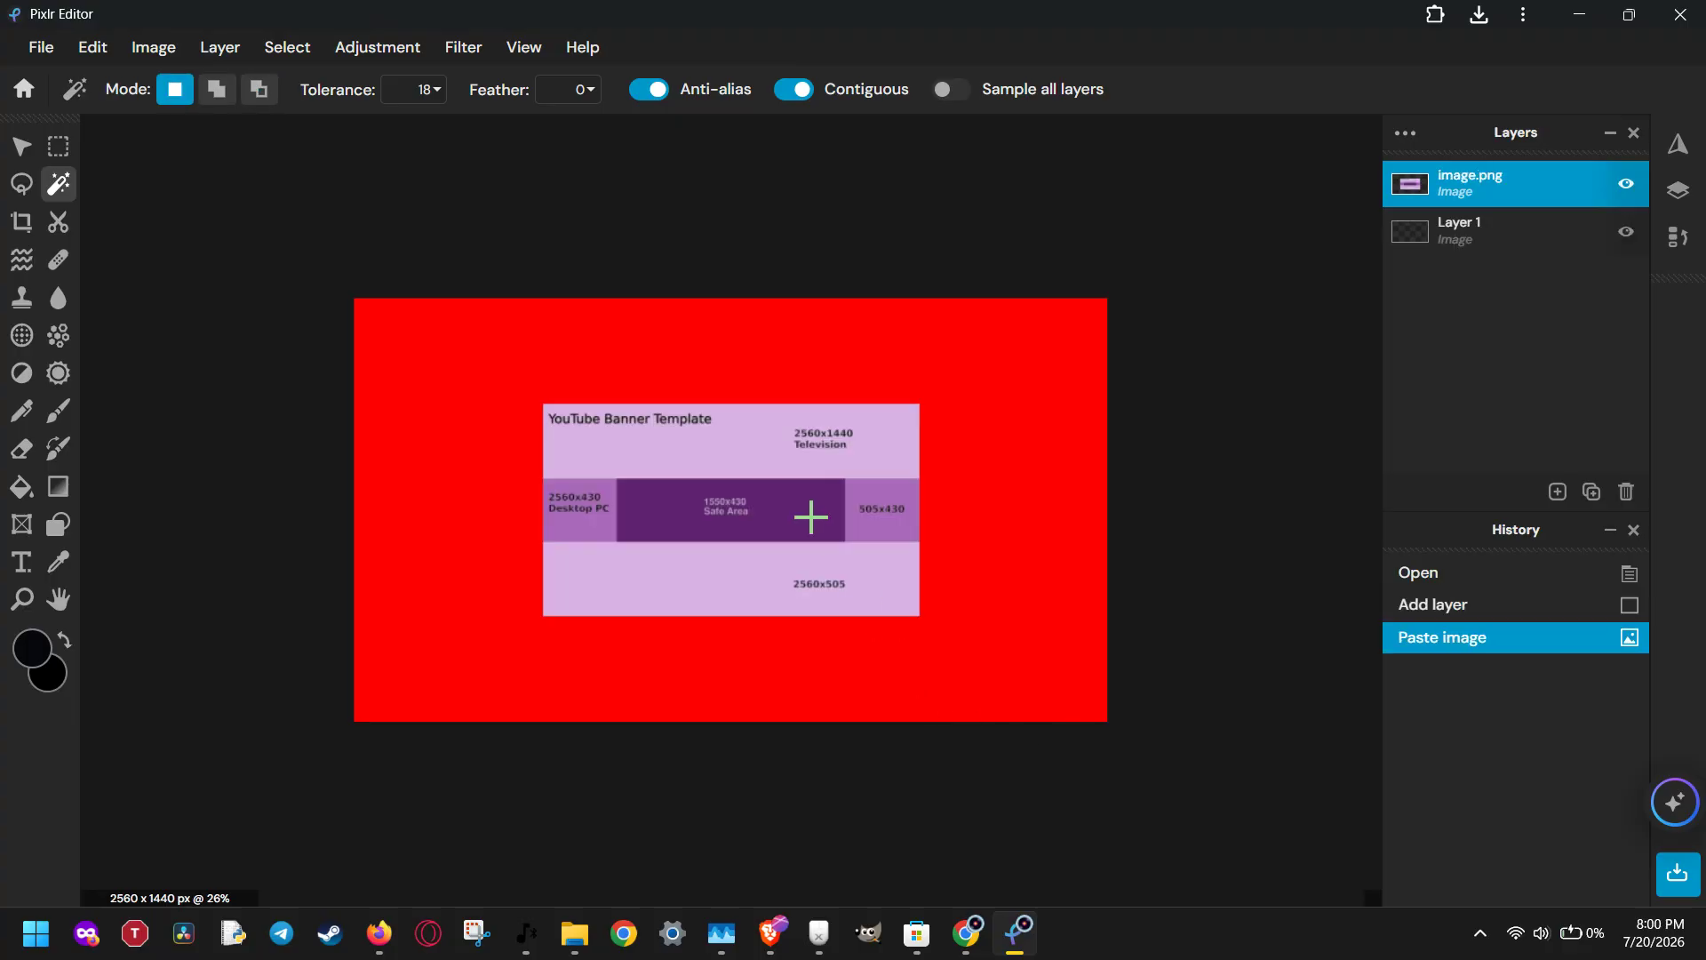
pyautogui.click(810, 517)
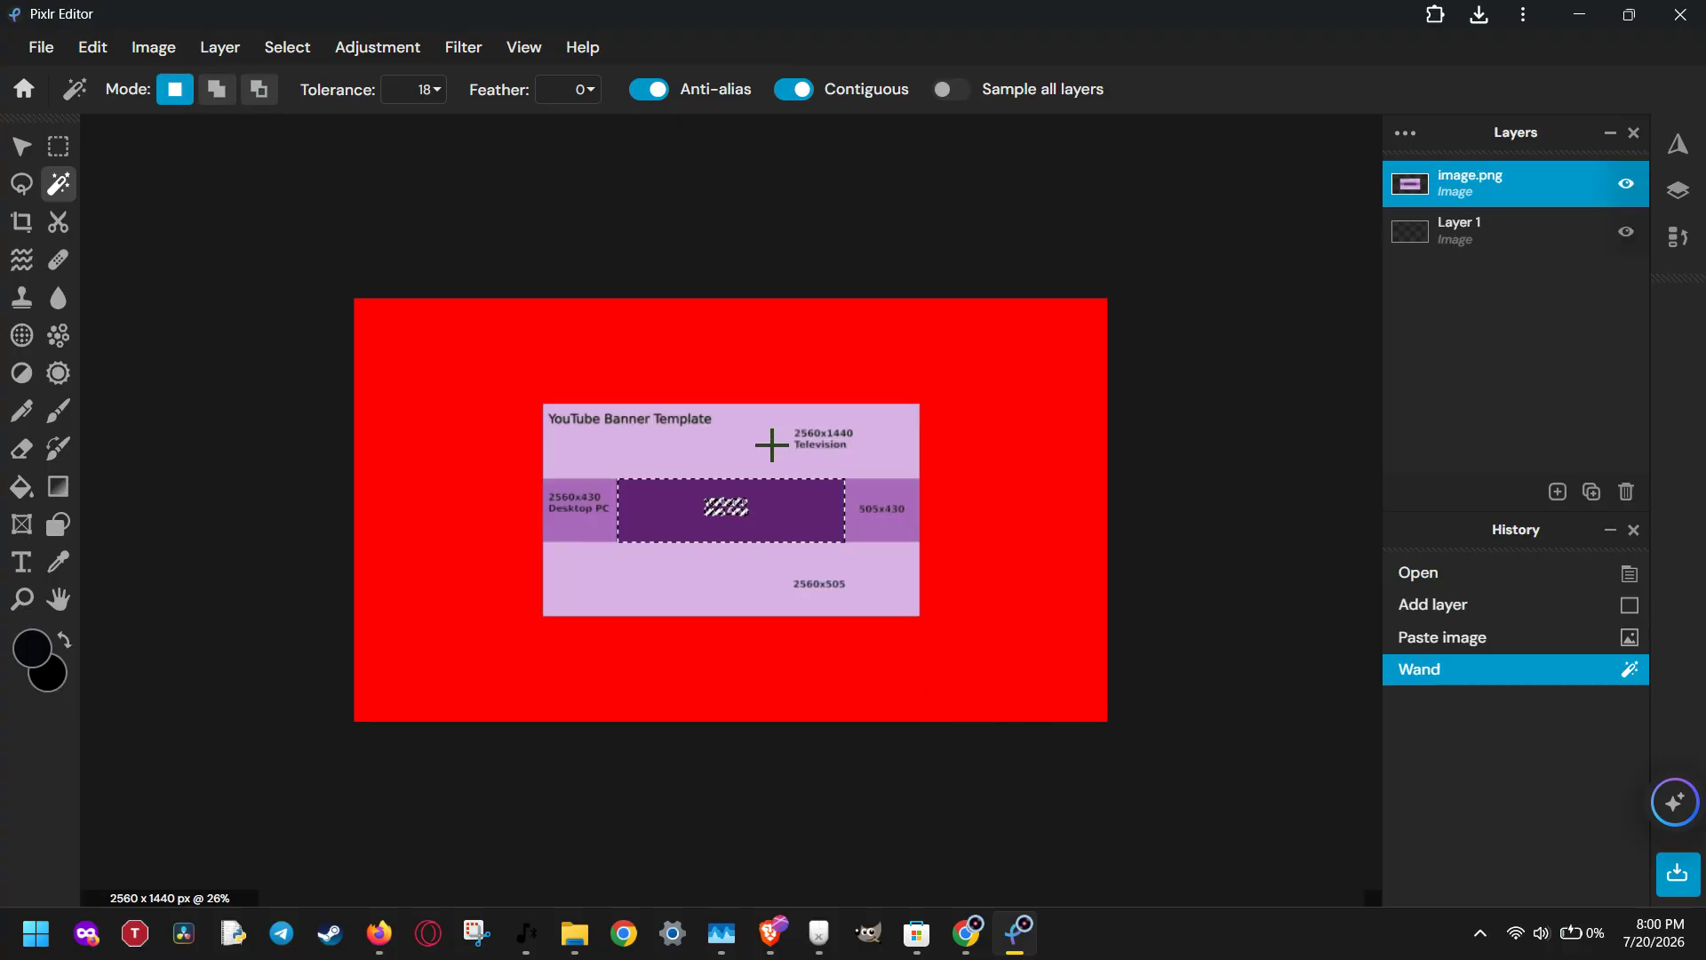
pyautogui.click(771, 449)
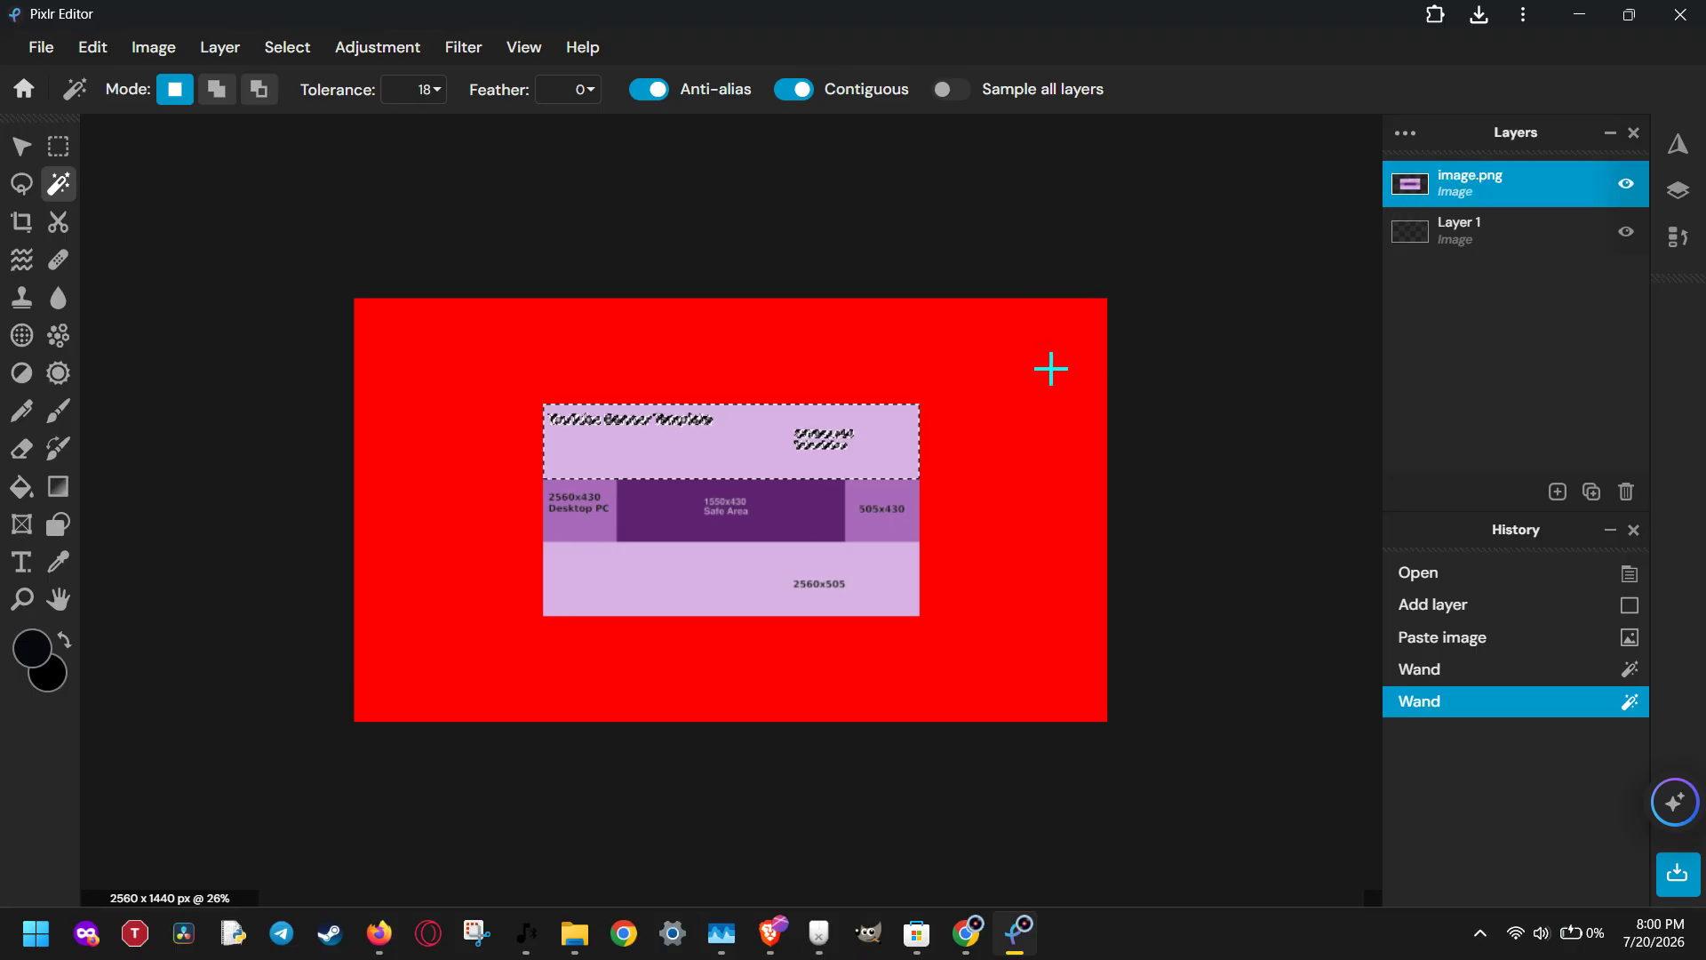
pyautogui.press('v')
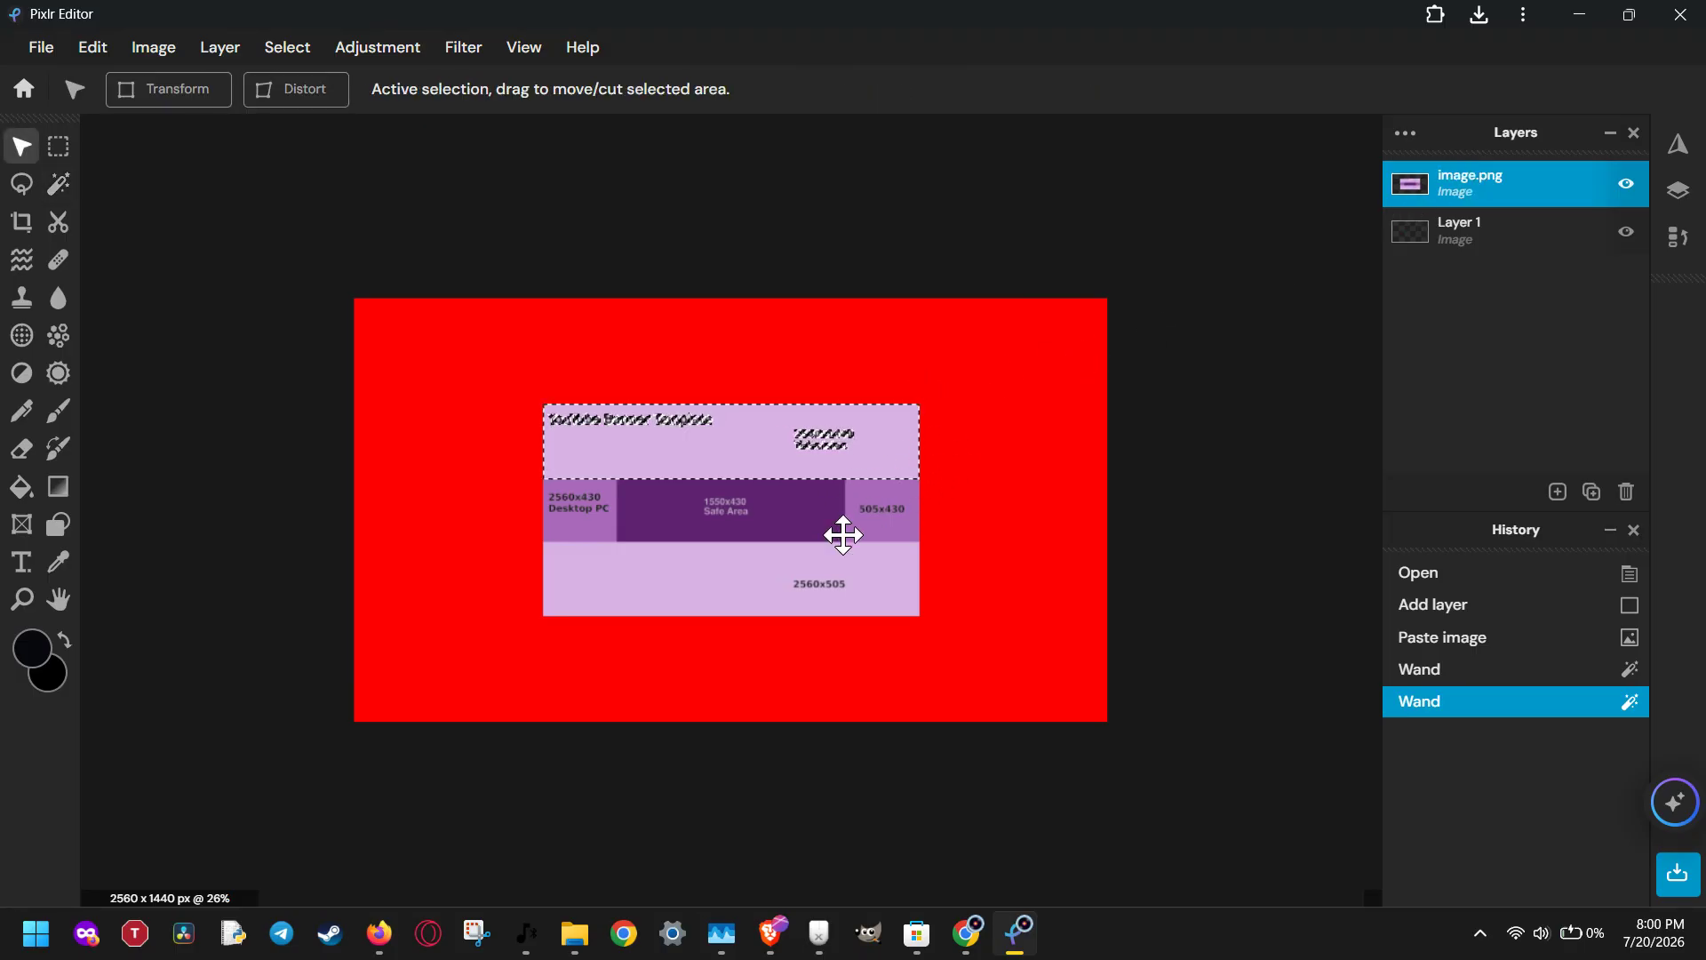
pyautogui.rightClick(932, 433)
pyautogui.click(1004, 544)
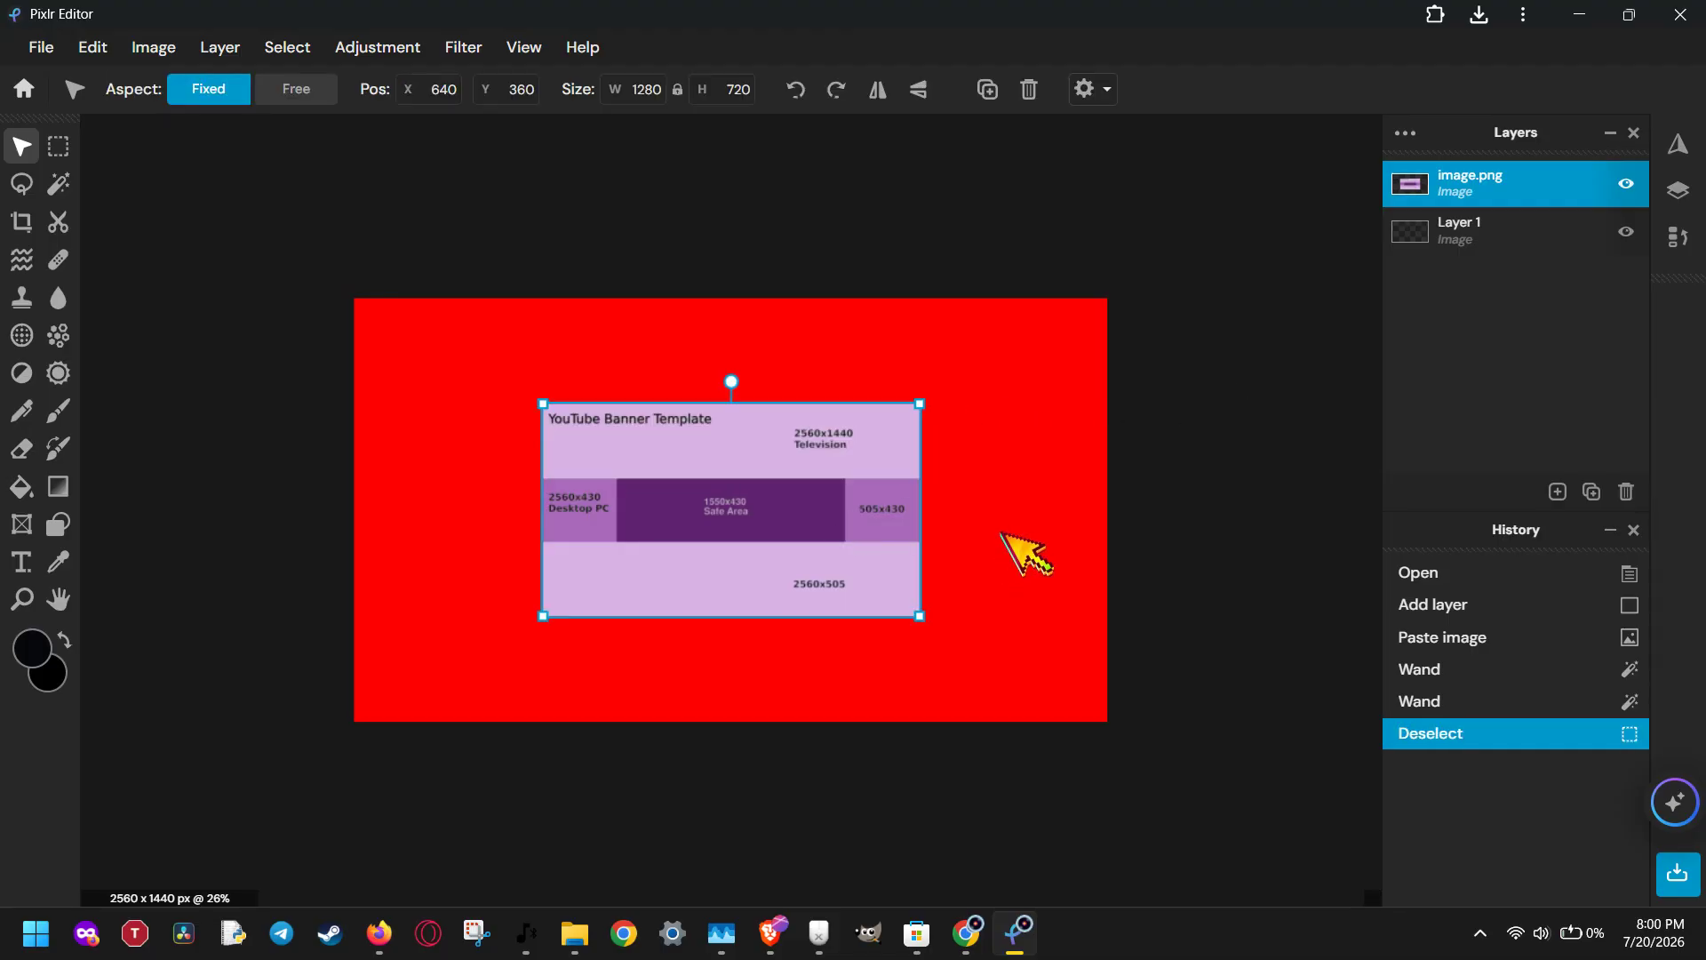
# - Enlarge the pasted banner template to 2560 x 1440 so that it covers the whole canvas
pyautogui.moveTo(916, 618); pyautogui.dragTo(1102, 675)
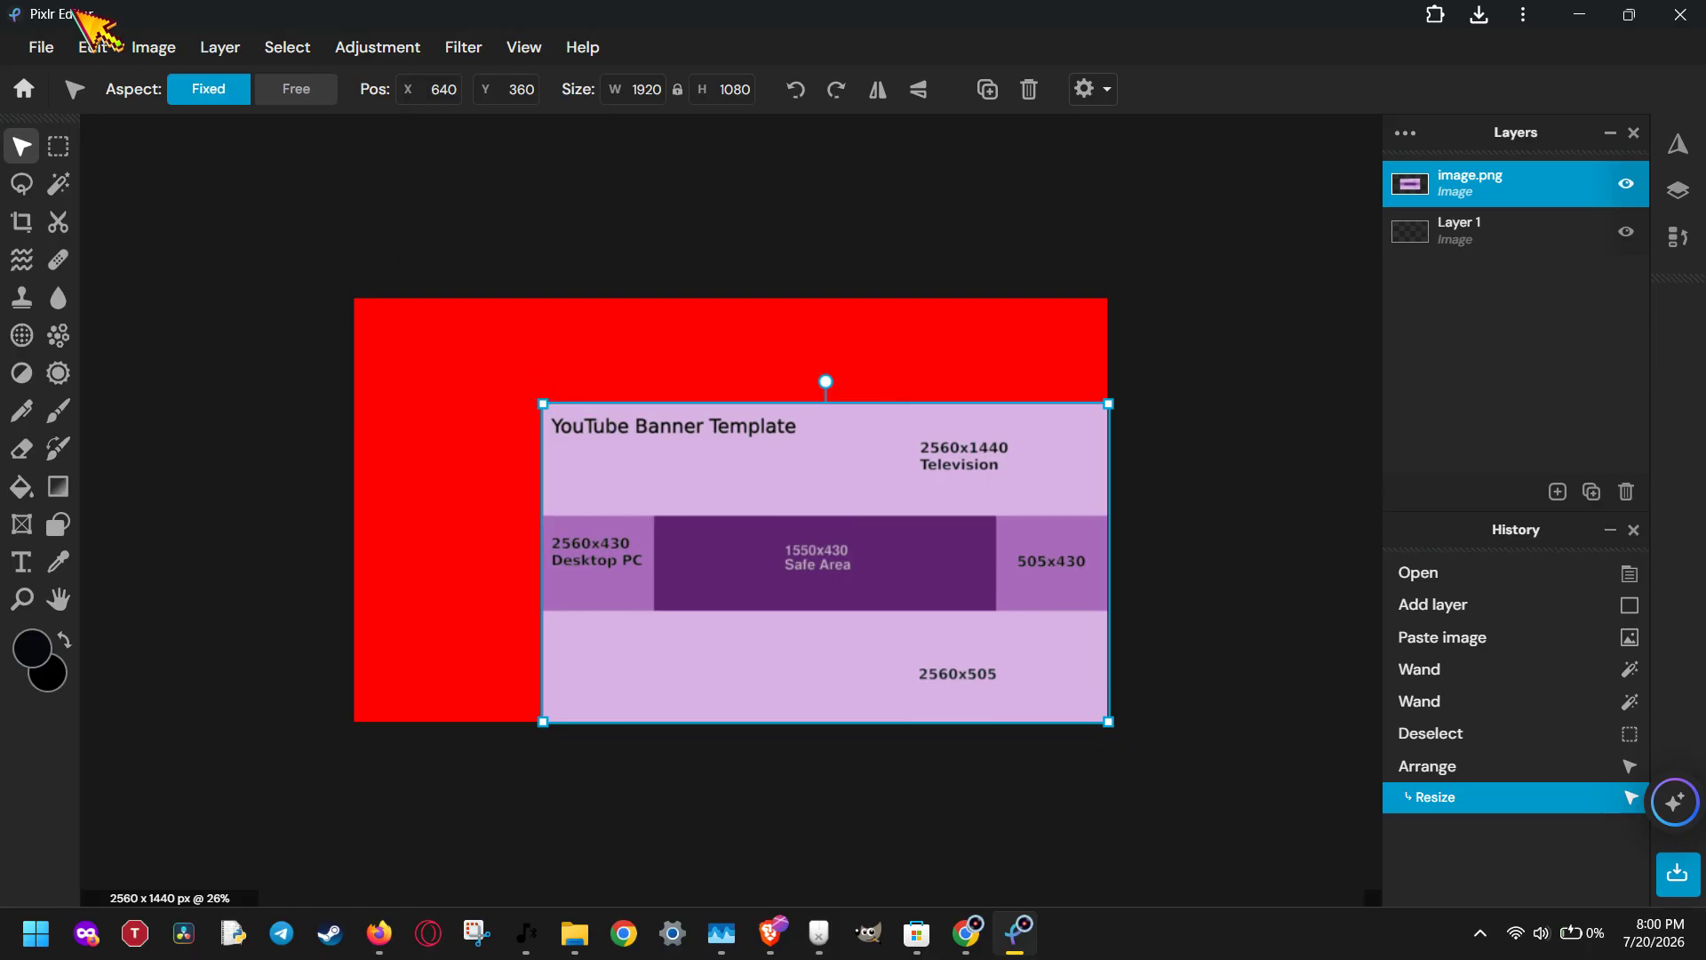
pyautogui.click(94, 47)
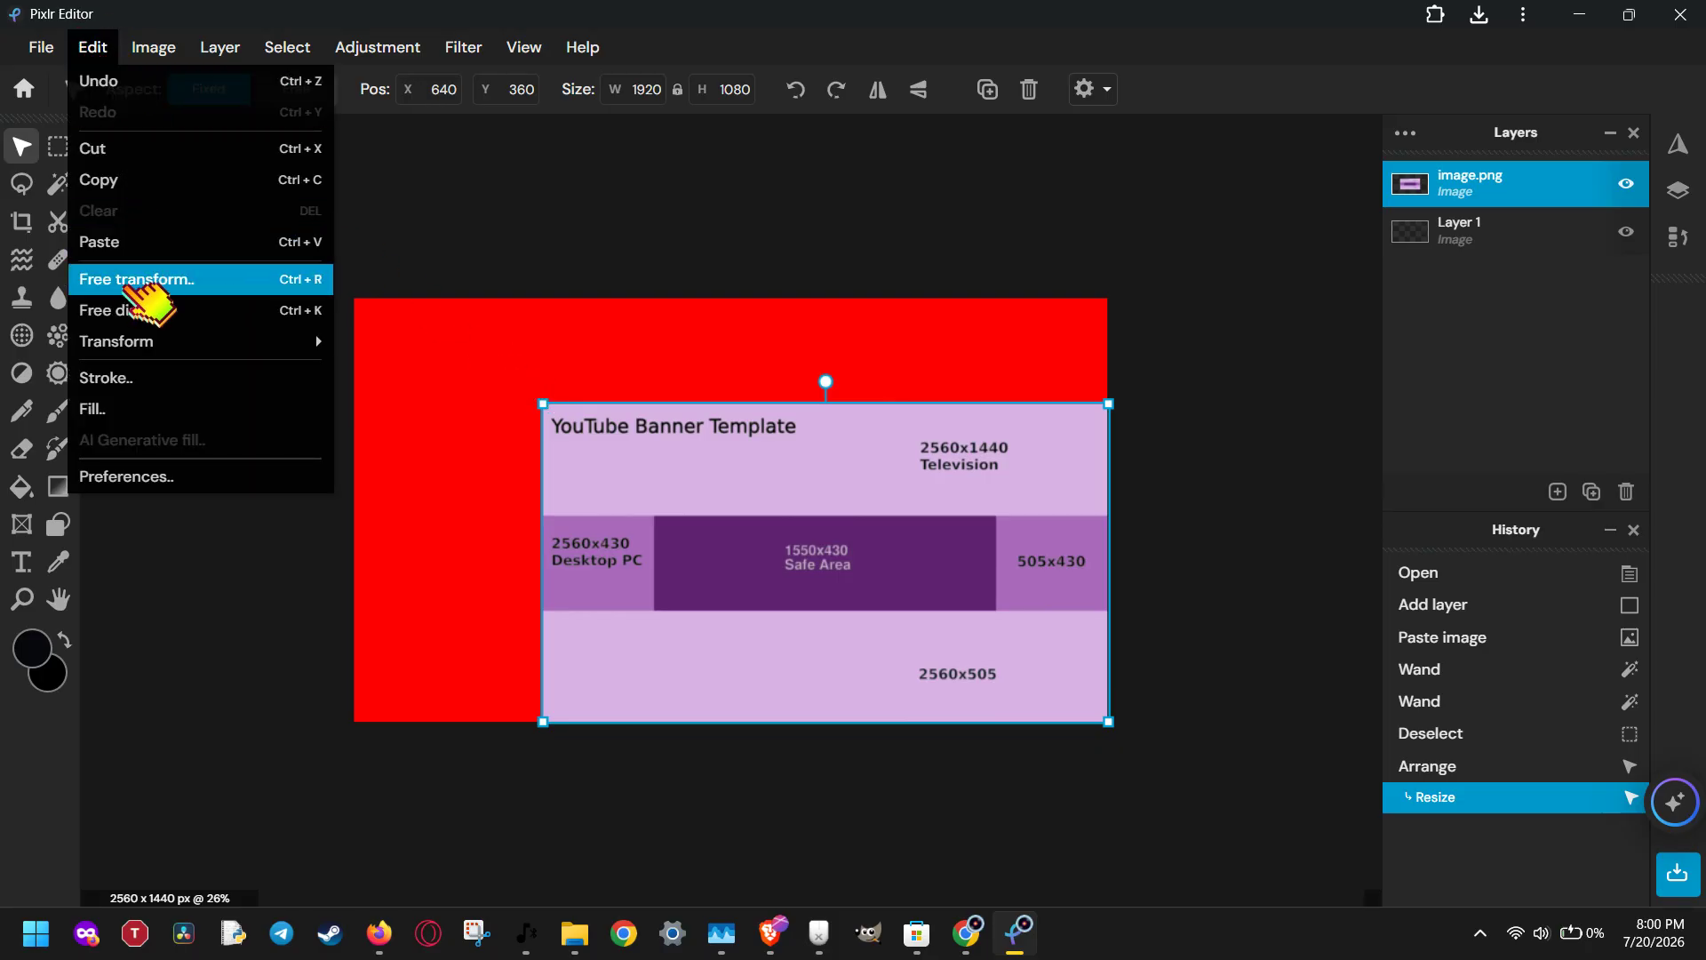
pyautogui.click(397, 270)
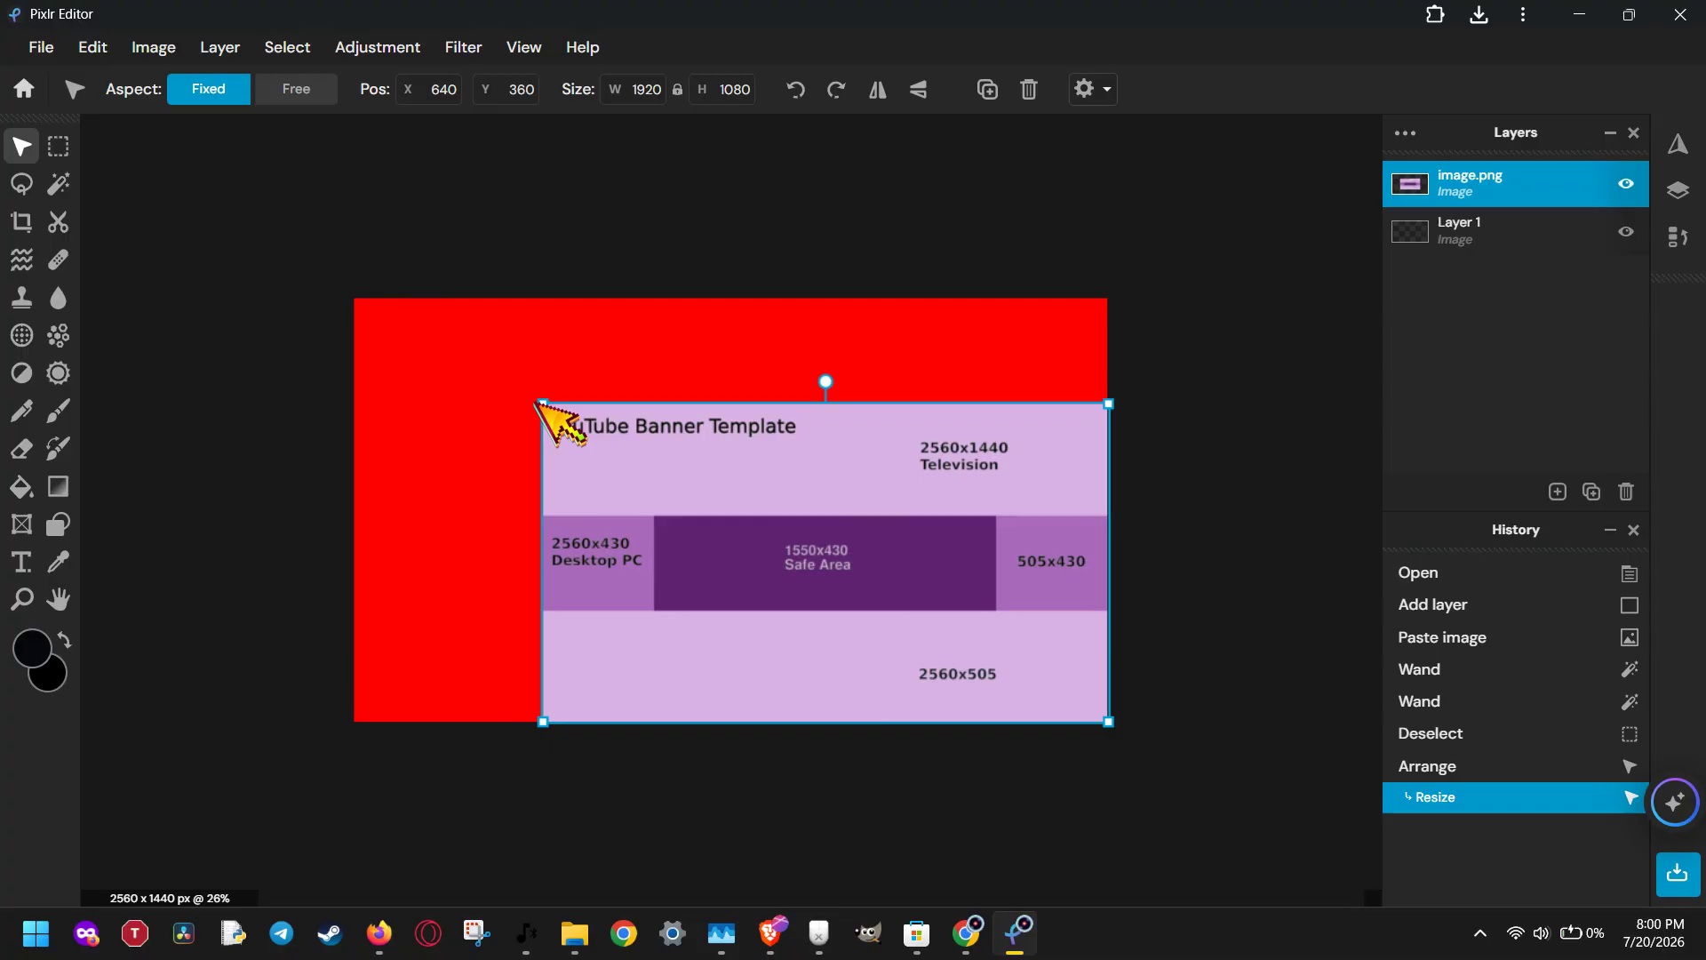
pyautogui.moveTo(543, 404); pyautogui.dragTo(346, 295)
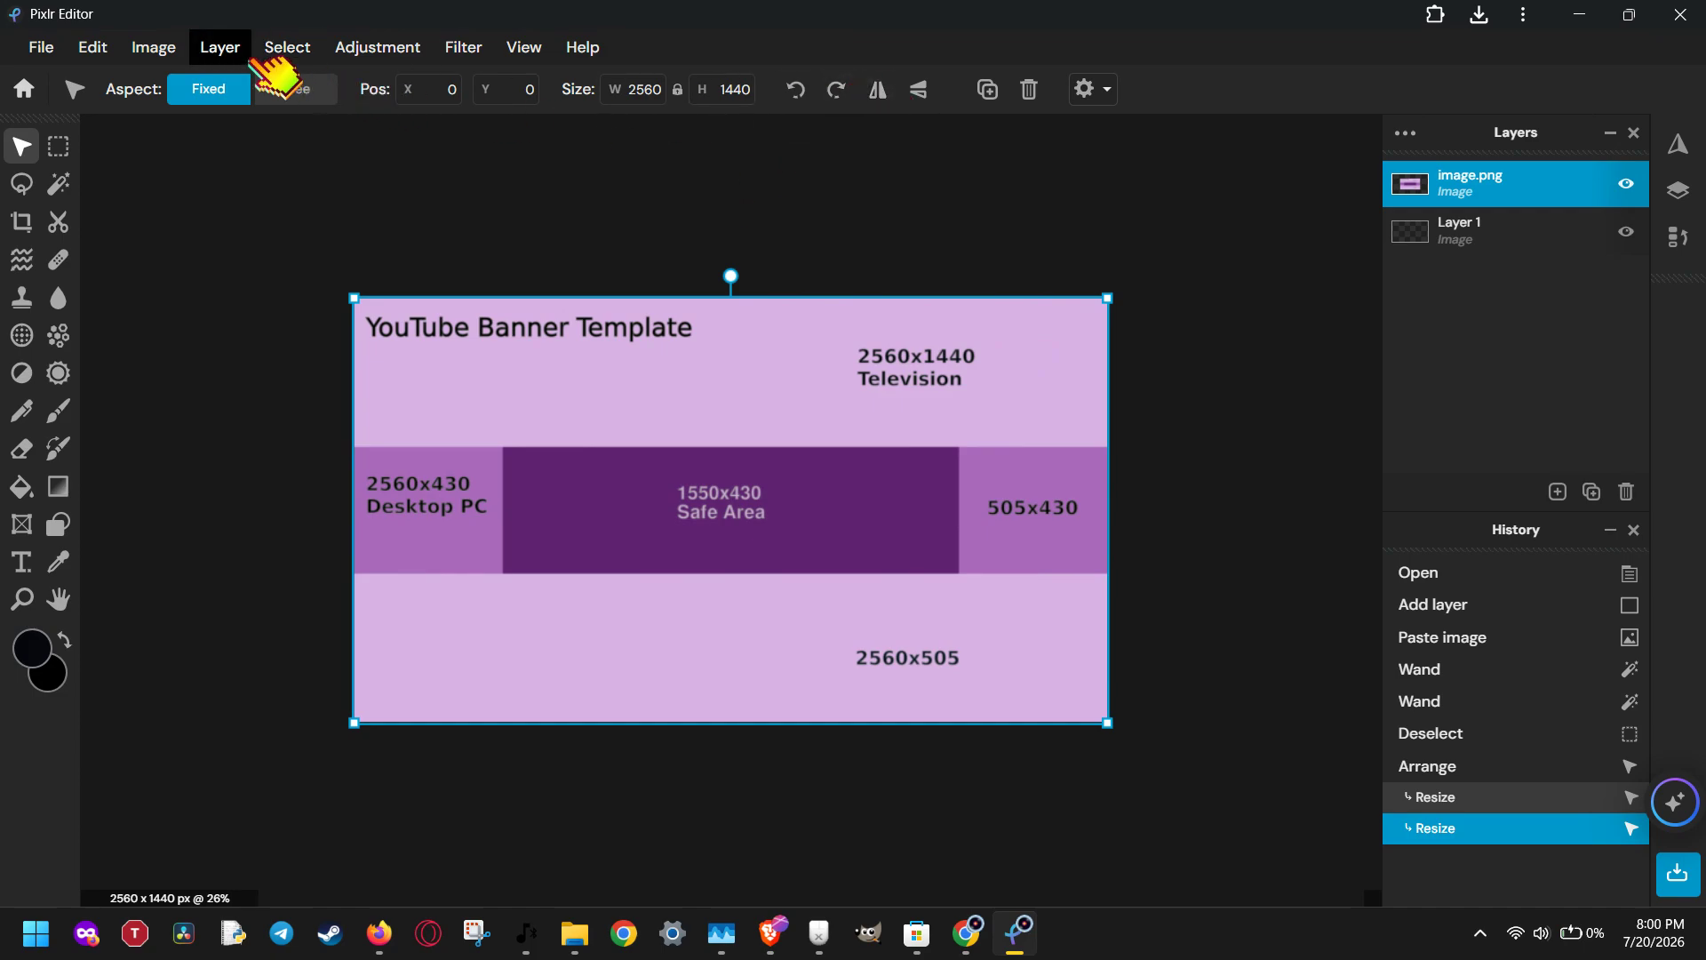
# - Reduce the banner template layer's opacity to 36
pyautogui.click(1433, 145)
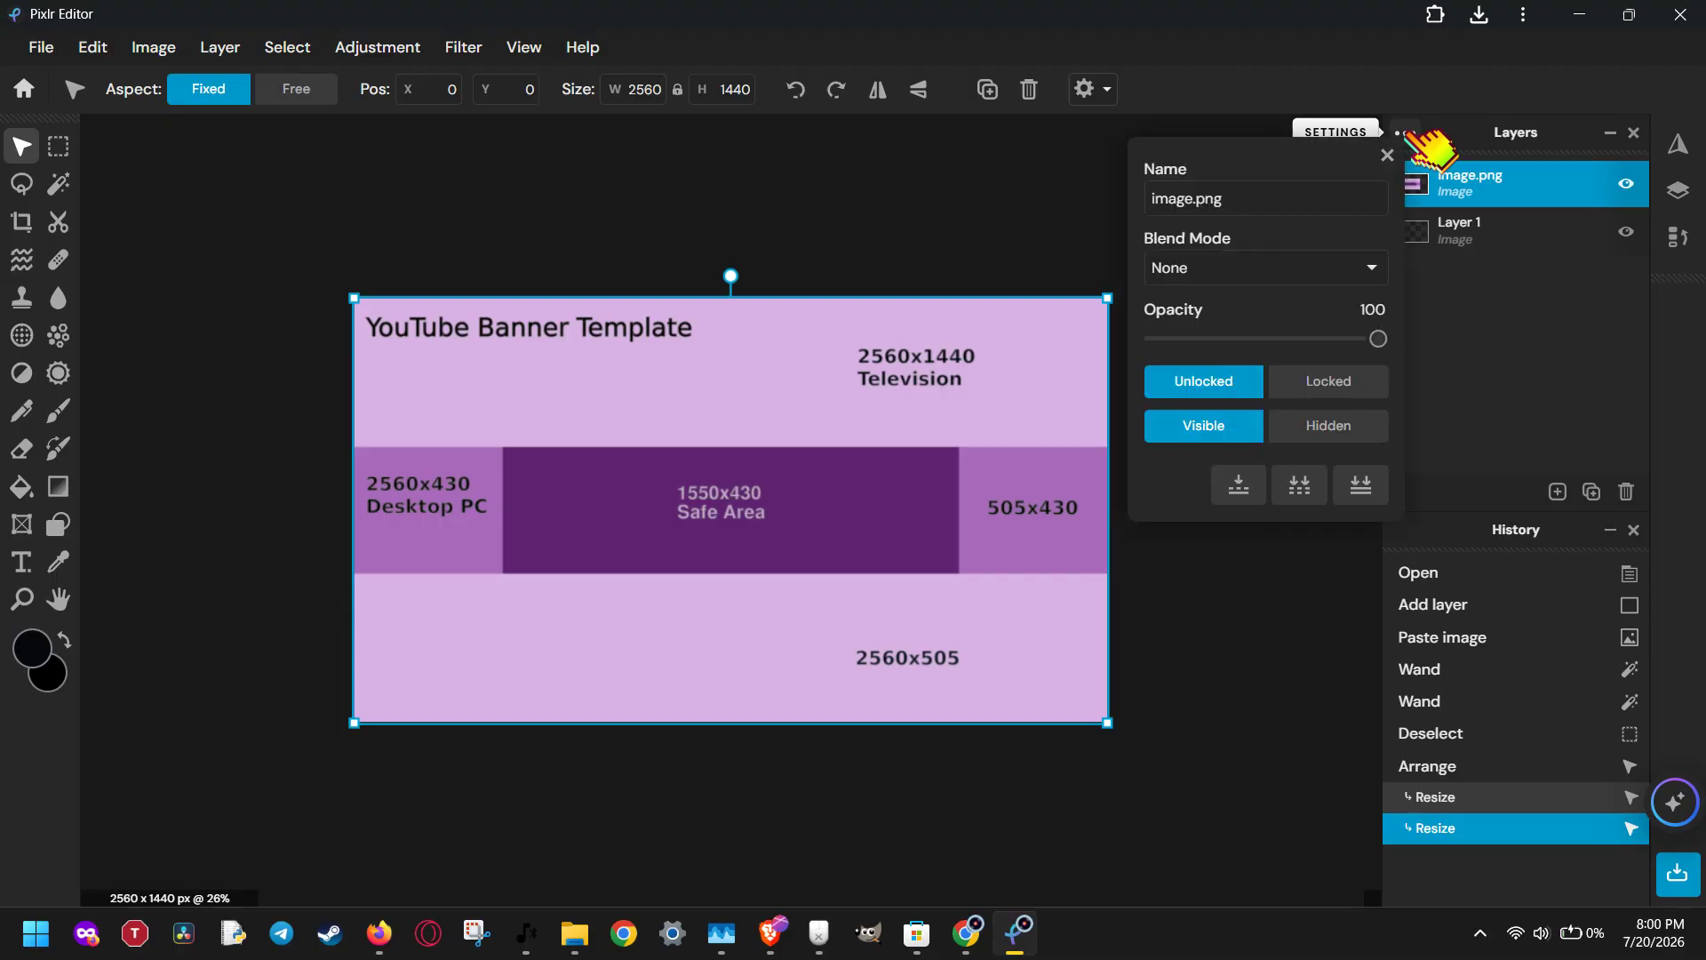
pyautogui.moveTo(1379, 338); pyautogui.dragTo(1235, 338)
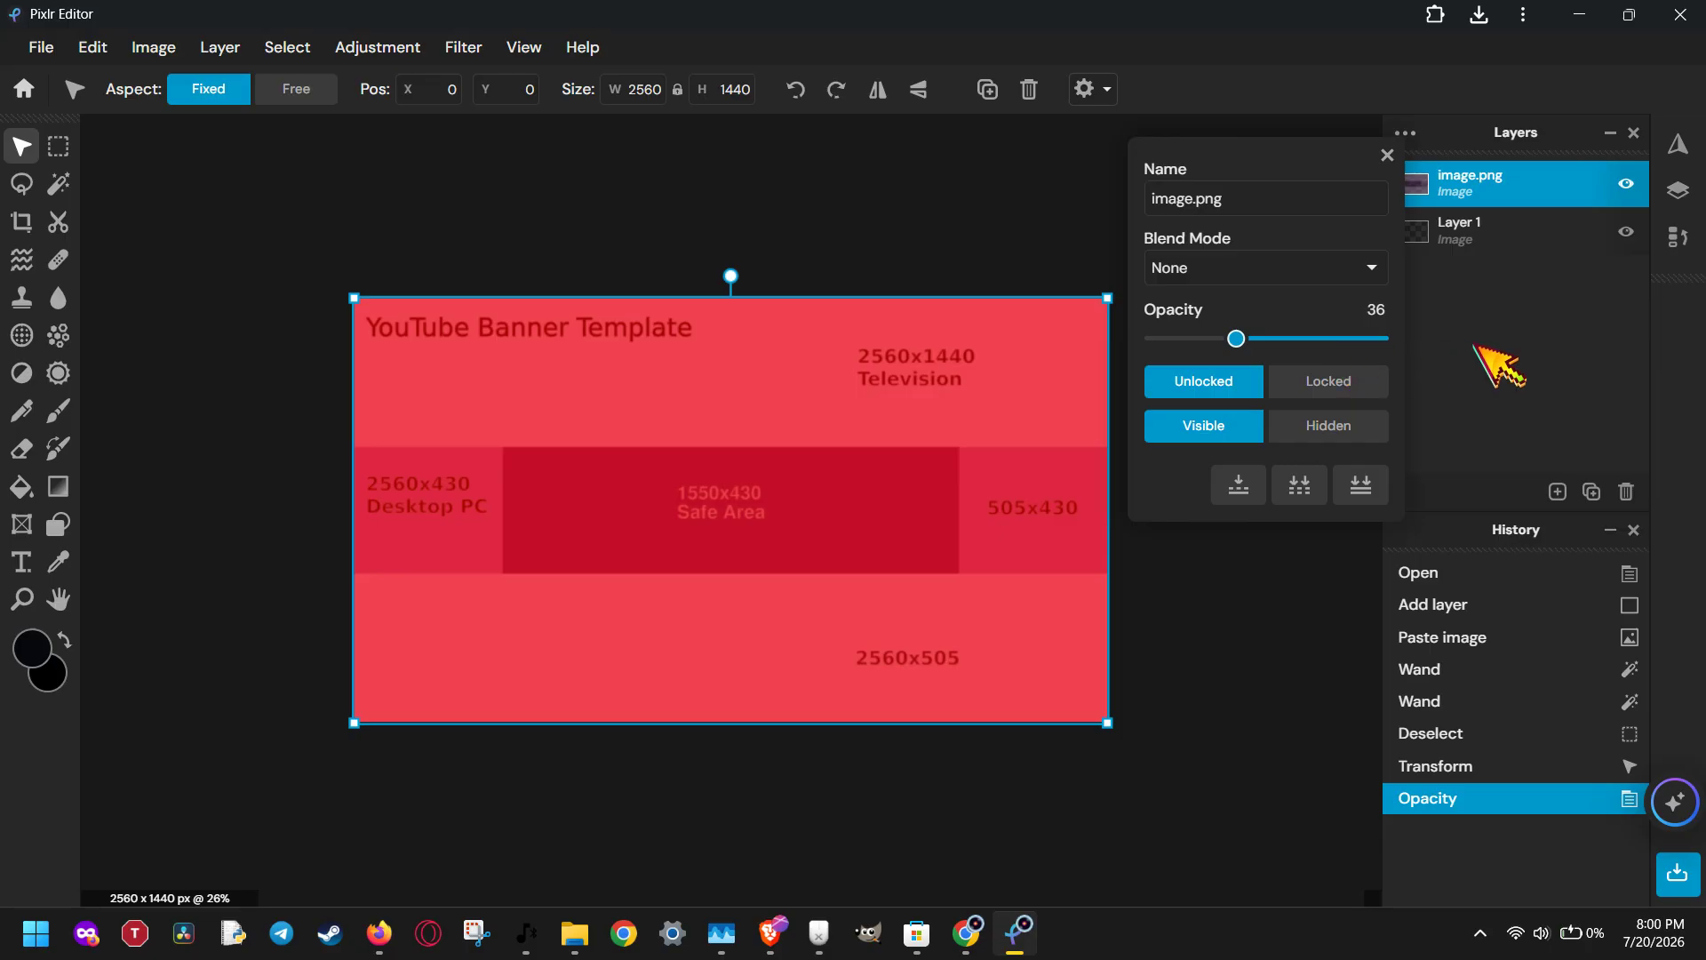
pyautogui.click(1390, 152)
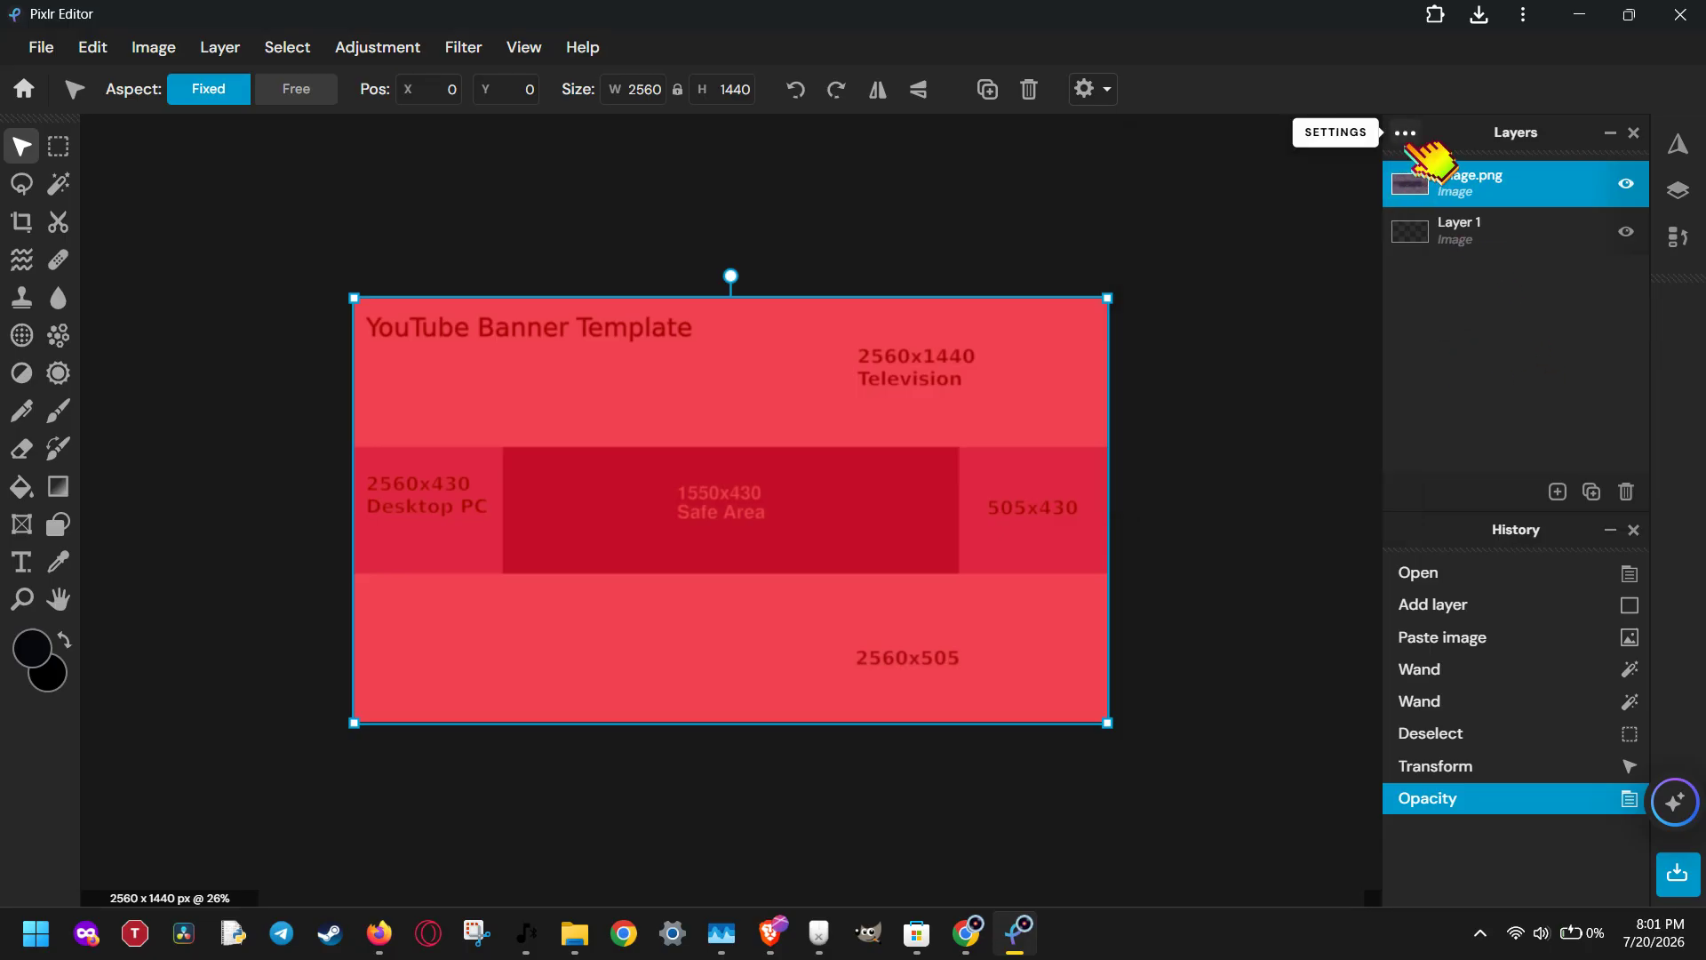
# - Lock the banner template layer and move Layer 1 above it in the layer order
pyautogui.click(1420, 135)
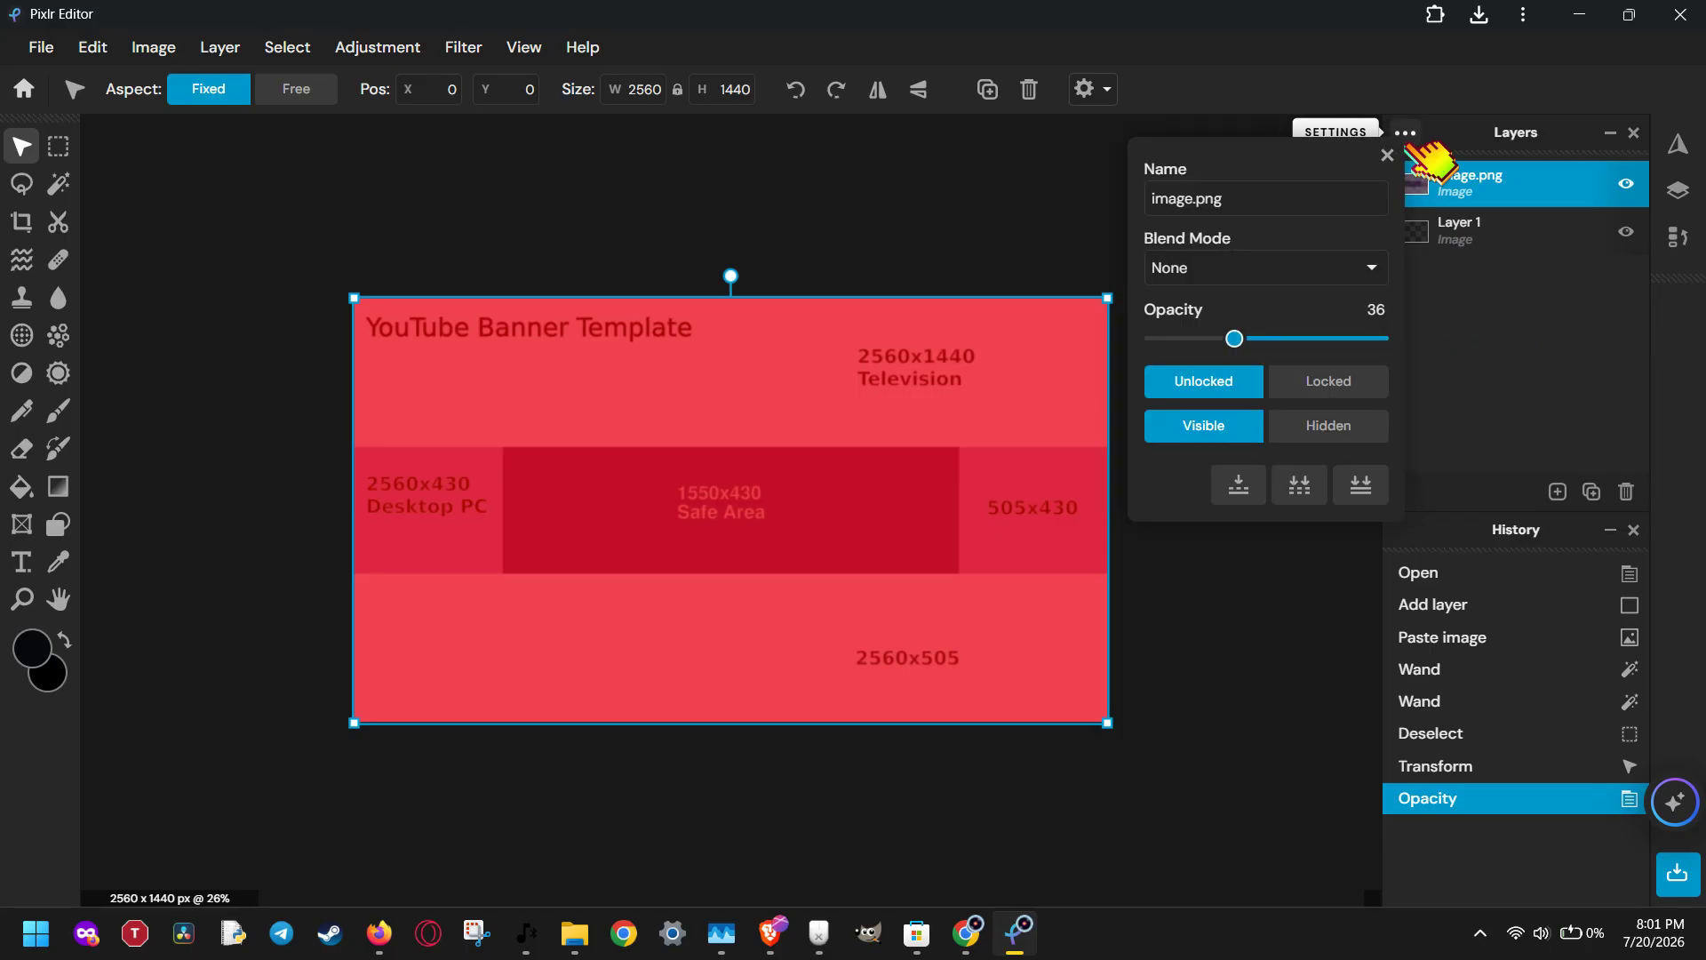
pyautogui.click(1328, 382)
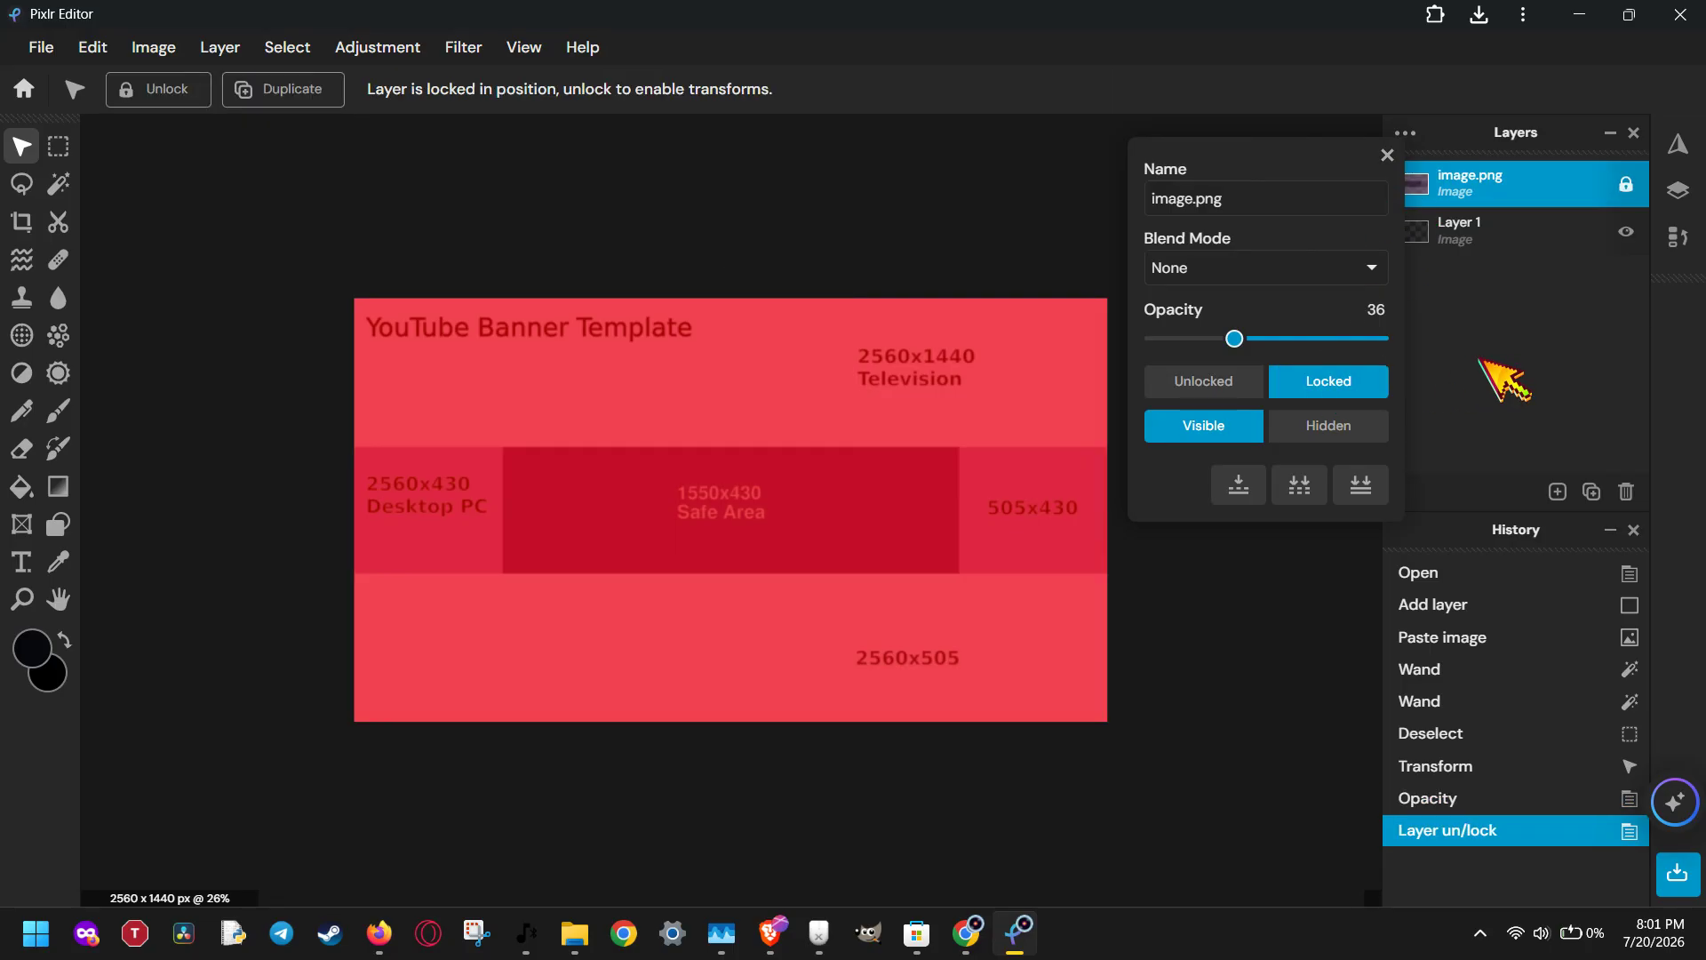
pyautogui.click(1404, 174)
pyautogui.click(1438, 240)
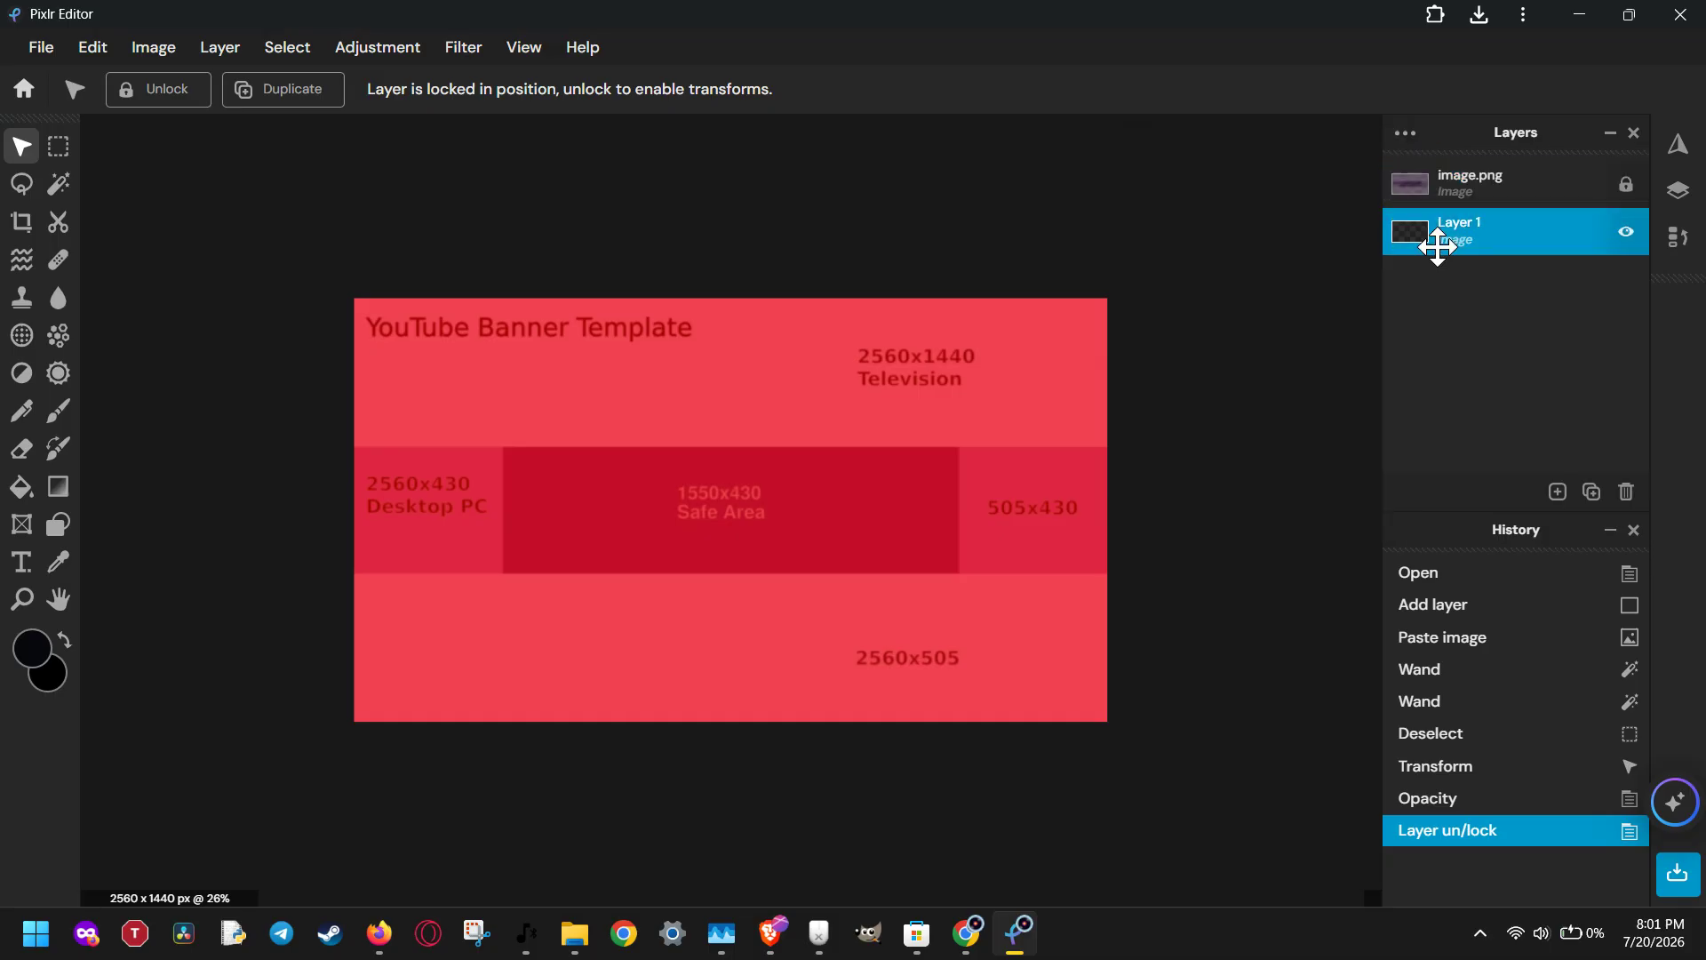
pyautogui.moveTo(1438, 246); pyautogui.dragTo(1442, 181)
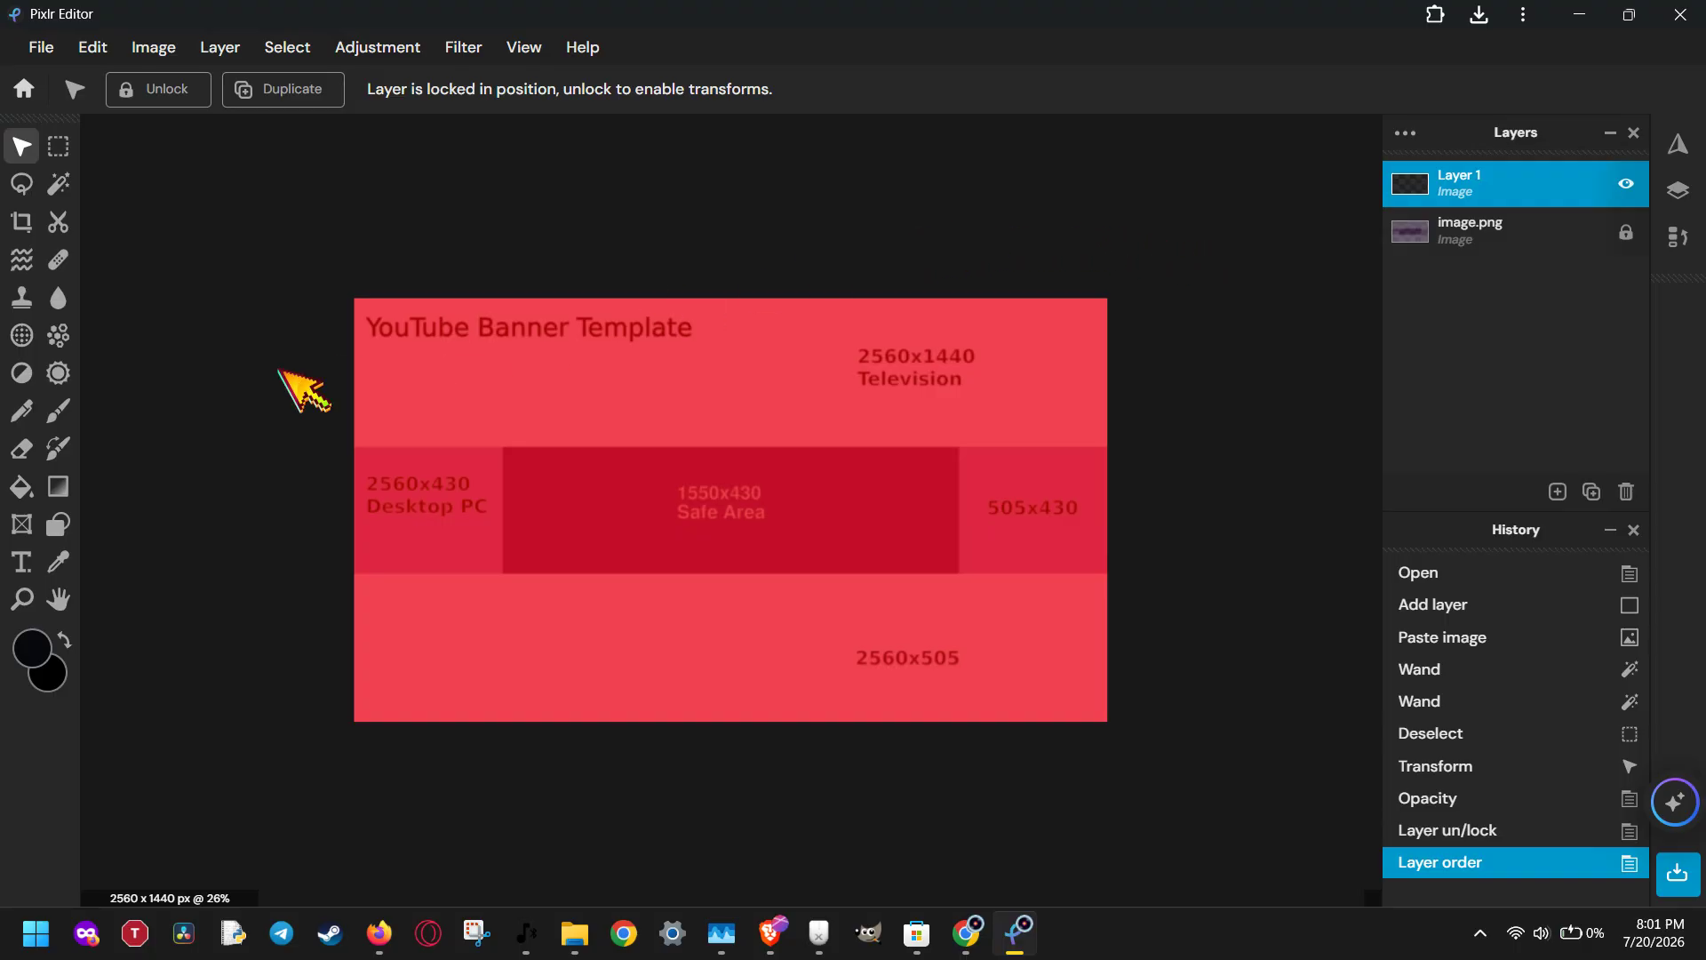
# - Add the text "Channel Name" over the template's safe area
pyautogui.click(20, 562)
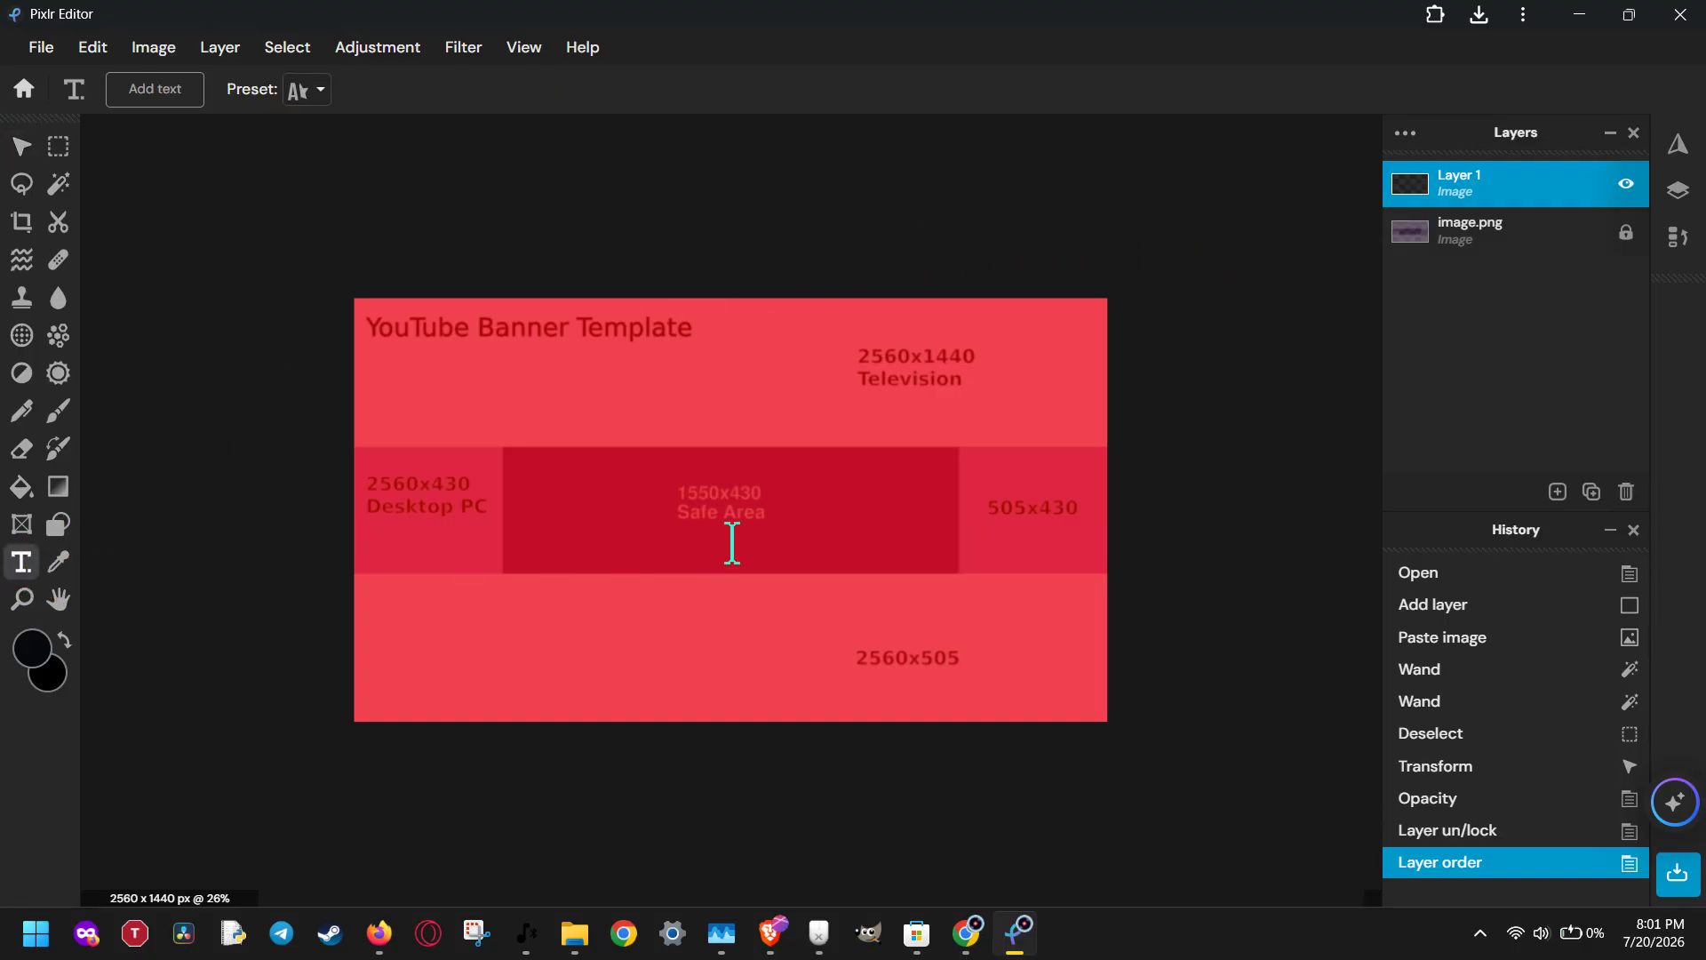
pyautogui.click(672, 497)
pyautogui.click(1458, 462)
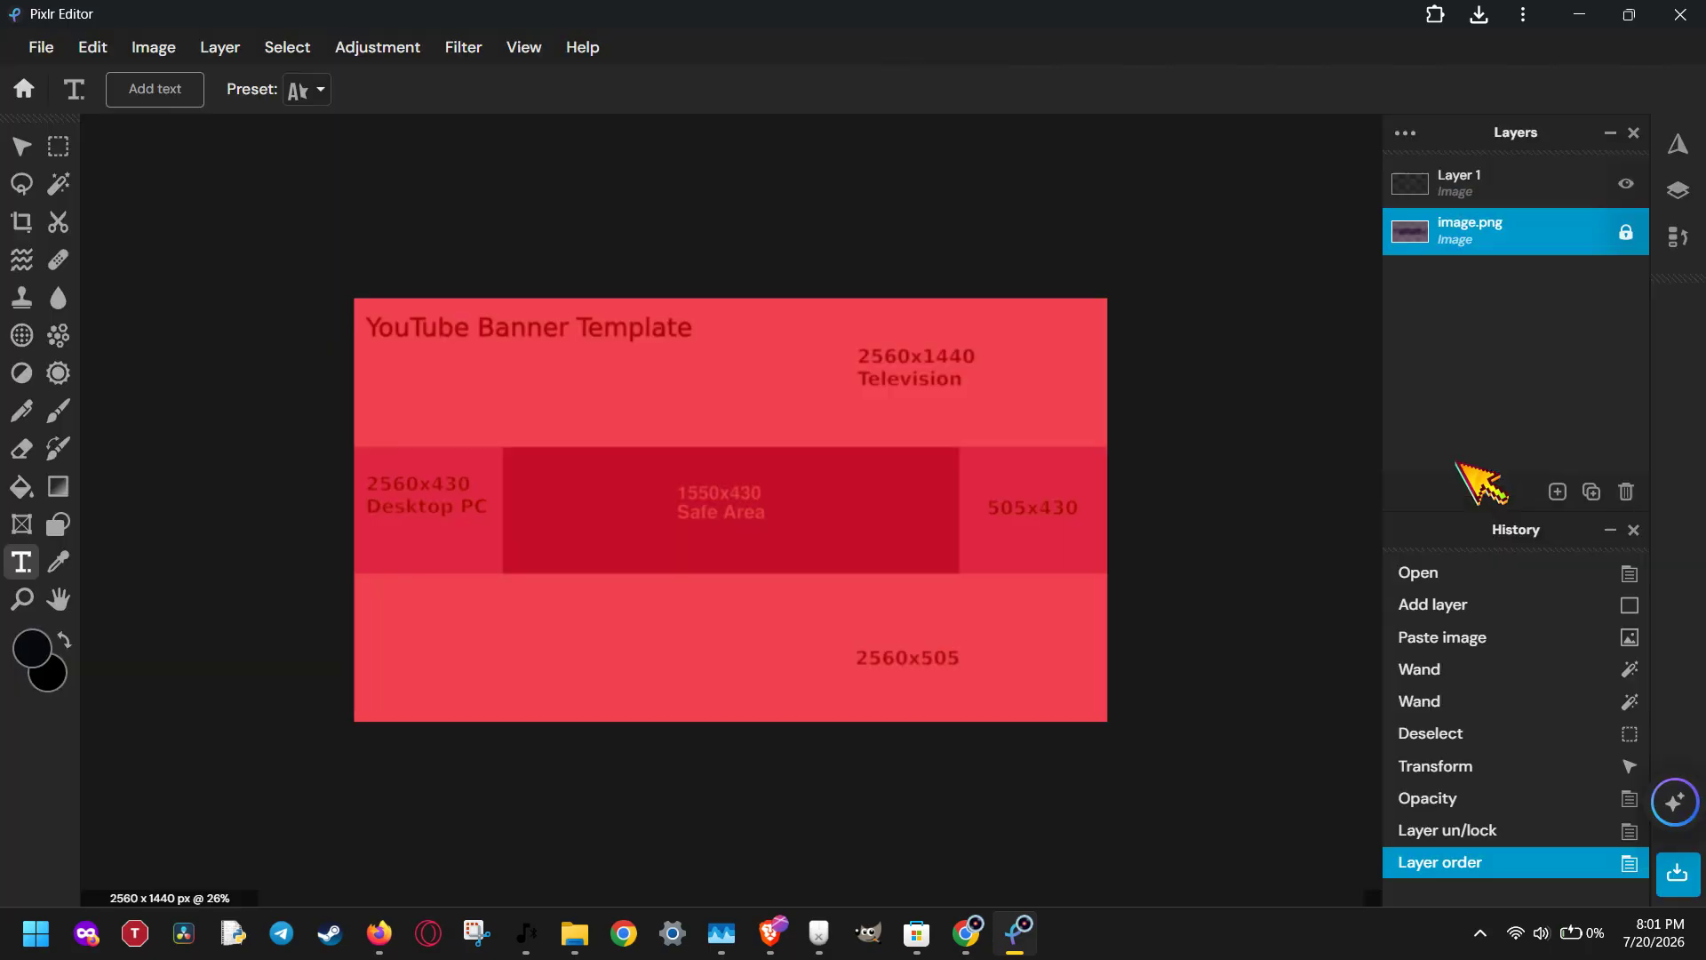
pyautogui.write('c')
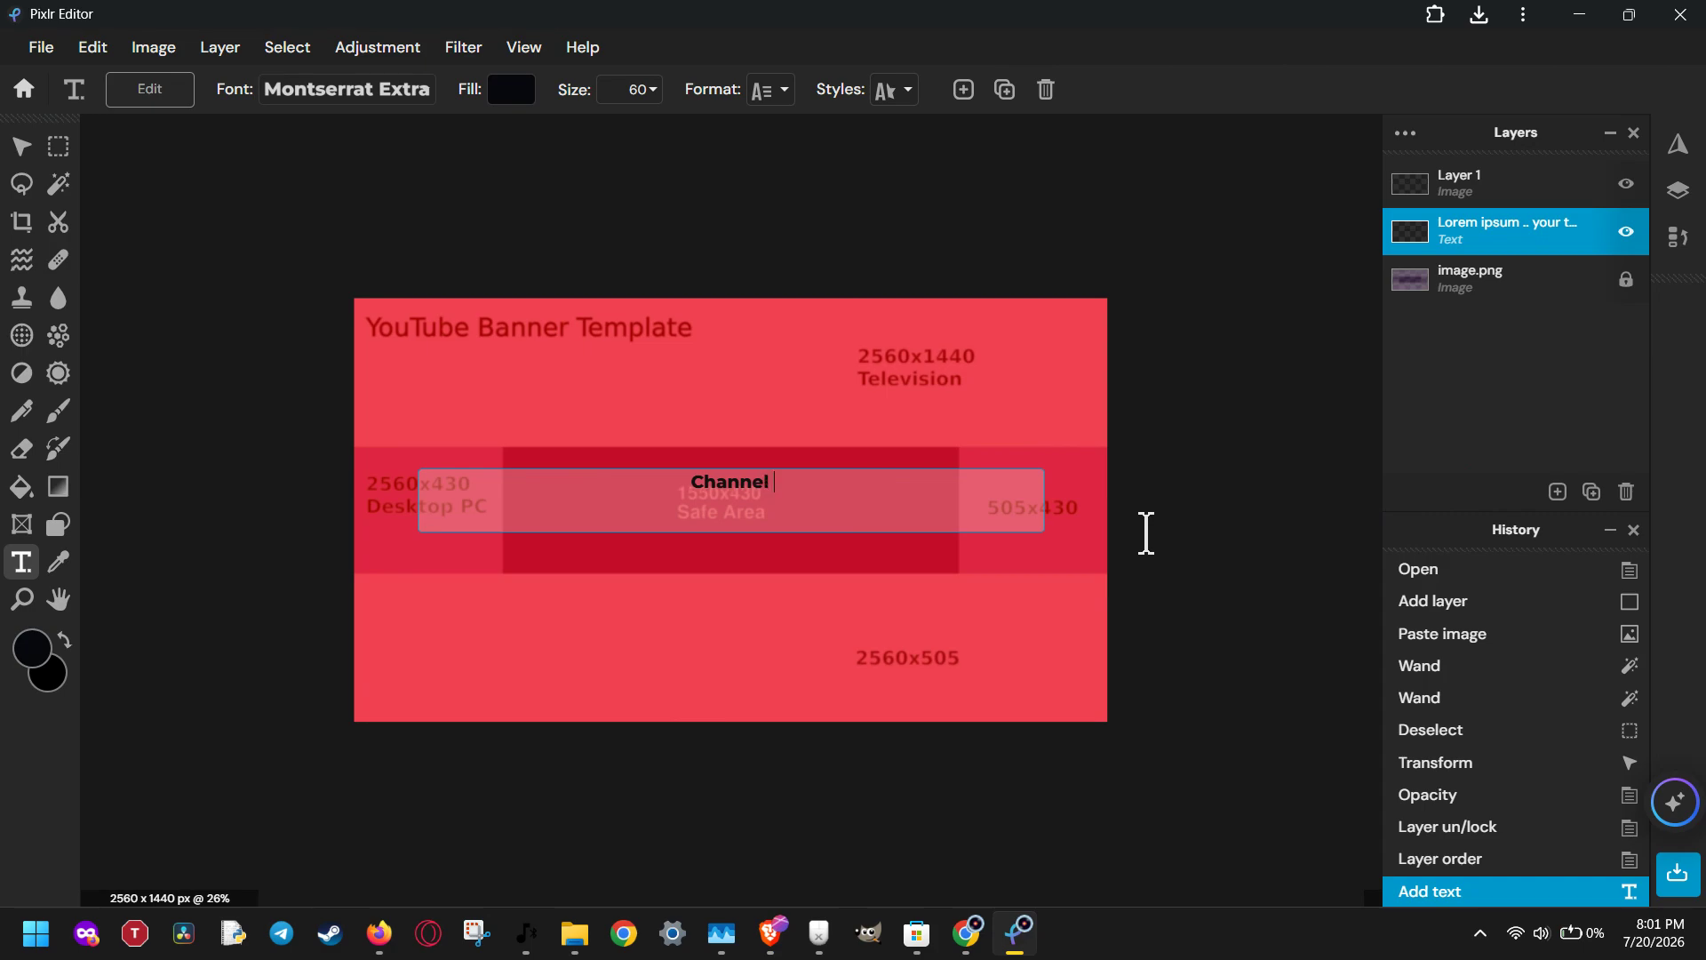
pyautogui.write('hannel Name')
# - Browse the available fonts and set the "Channel Name" text to the Bahram font
pyautogui.hotkey('ctrl', 'a')
pyautogui.click(411, 88)
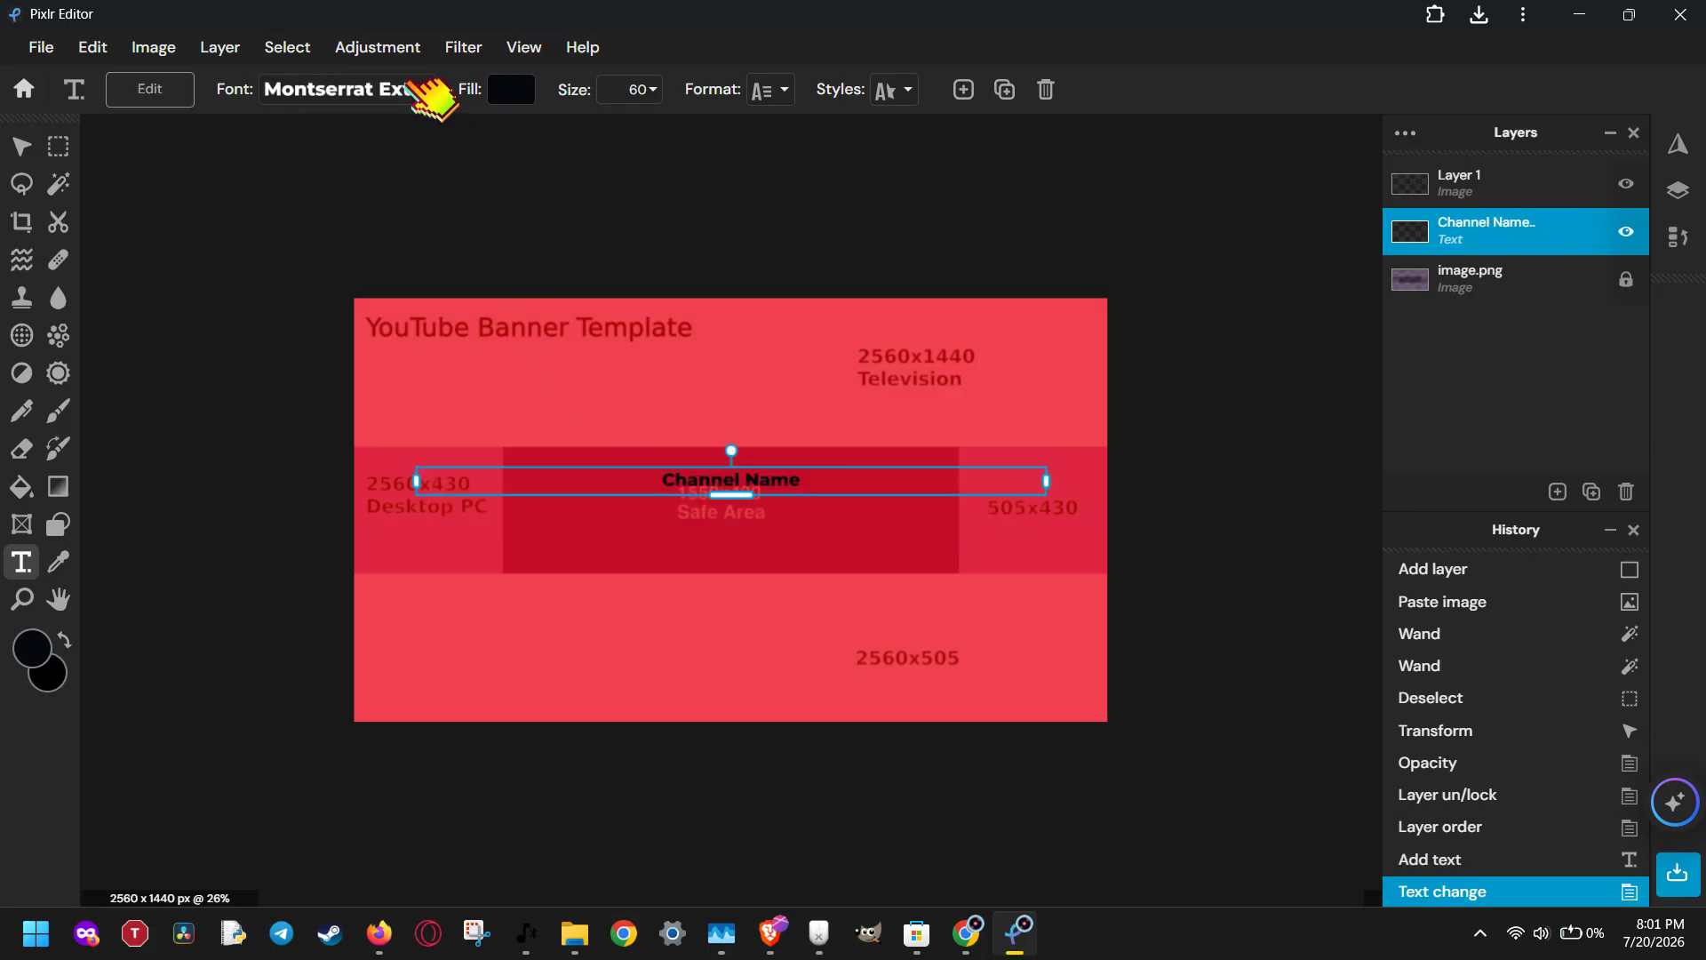
pyautogui.click(401, 91)
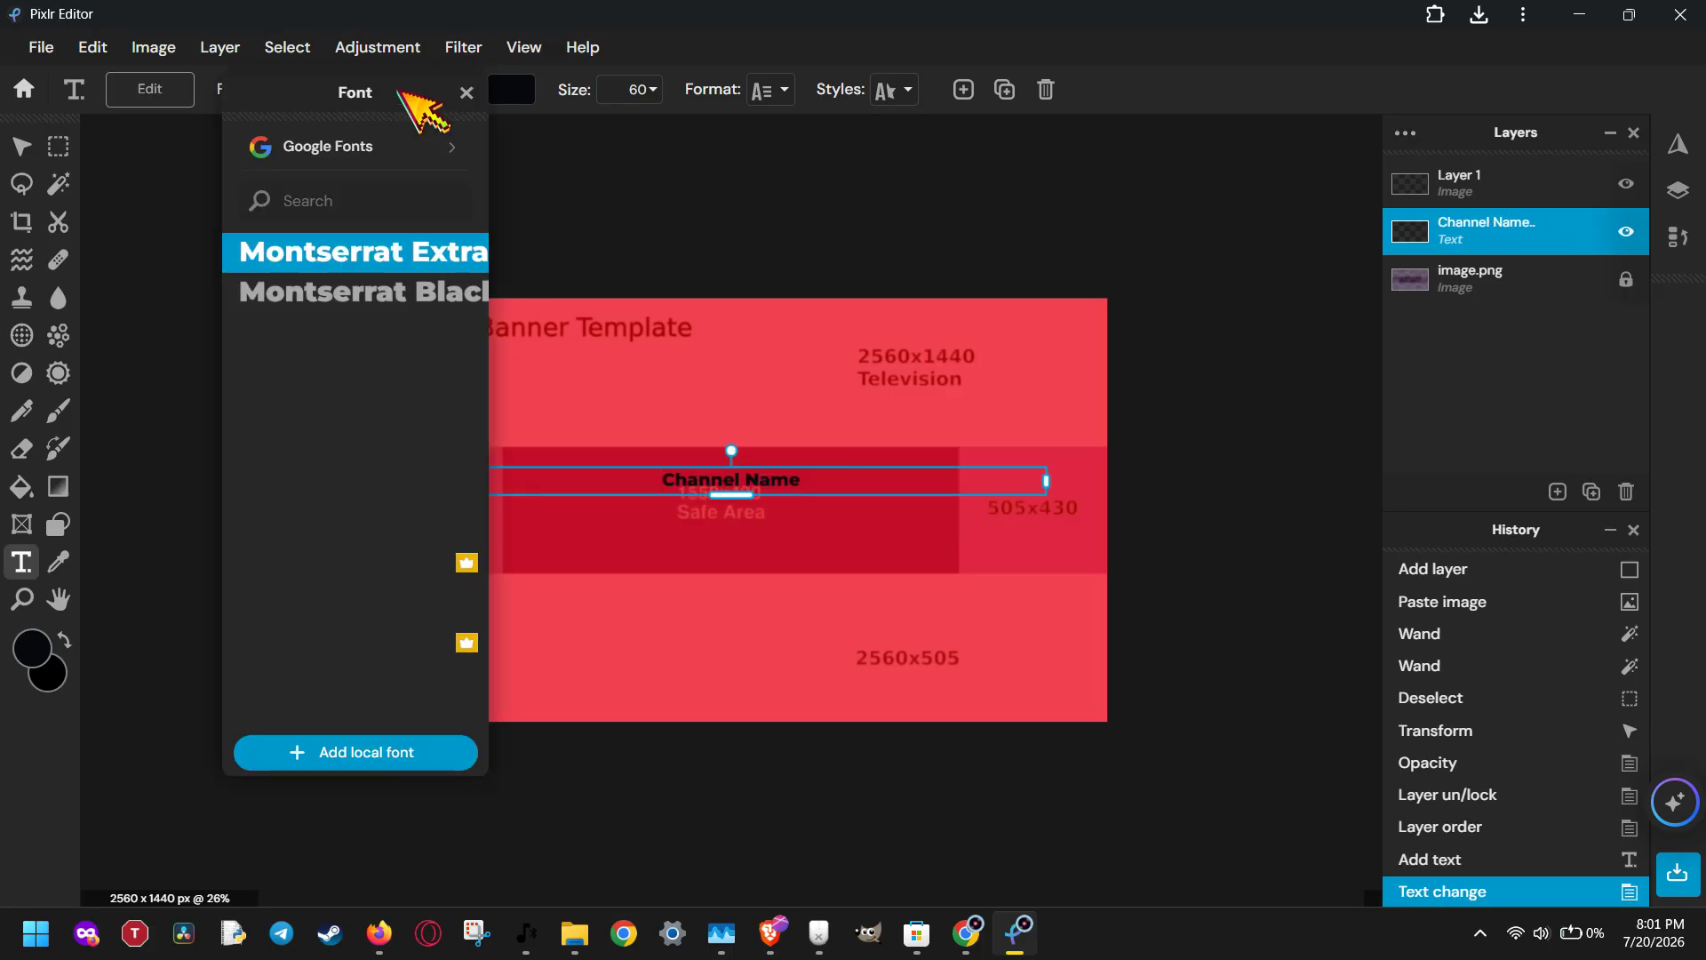
pyautogui.click(378, 608)
pyautogui.scroll(-1, 375, 598)
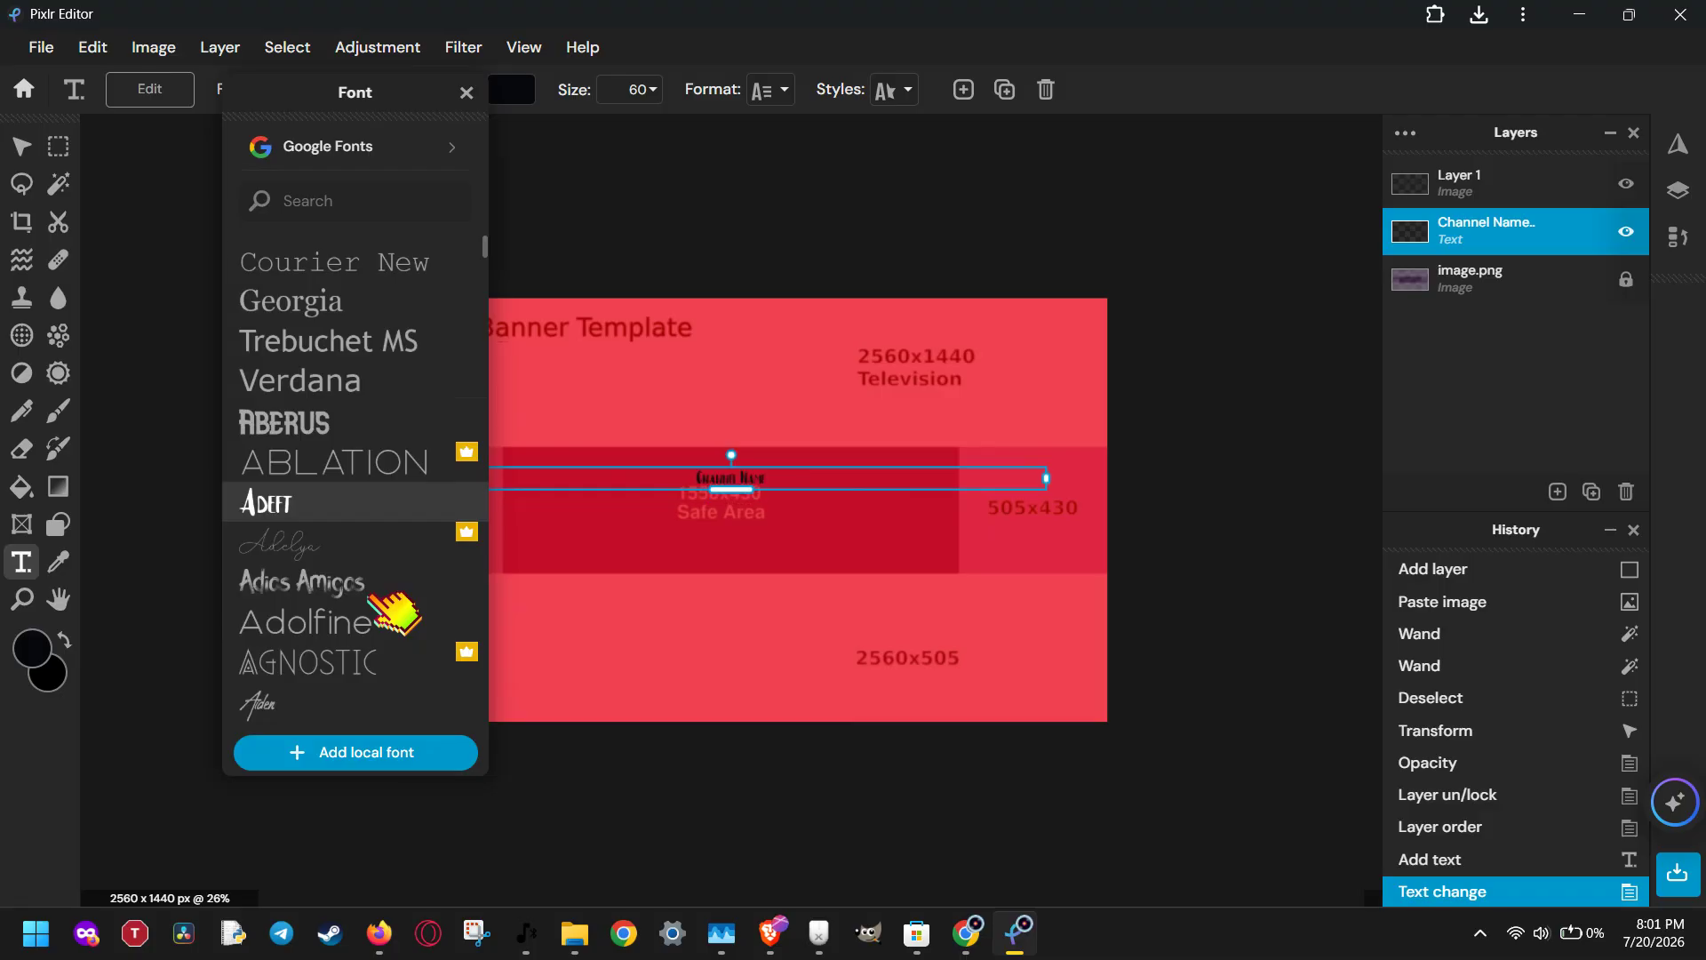
pyautogui.click(373, 627)
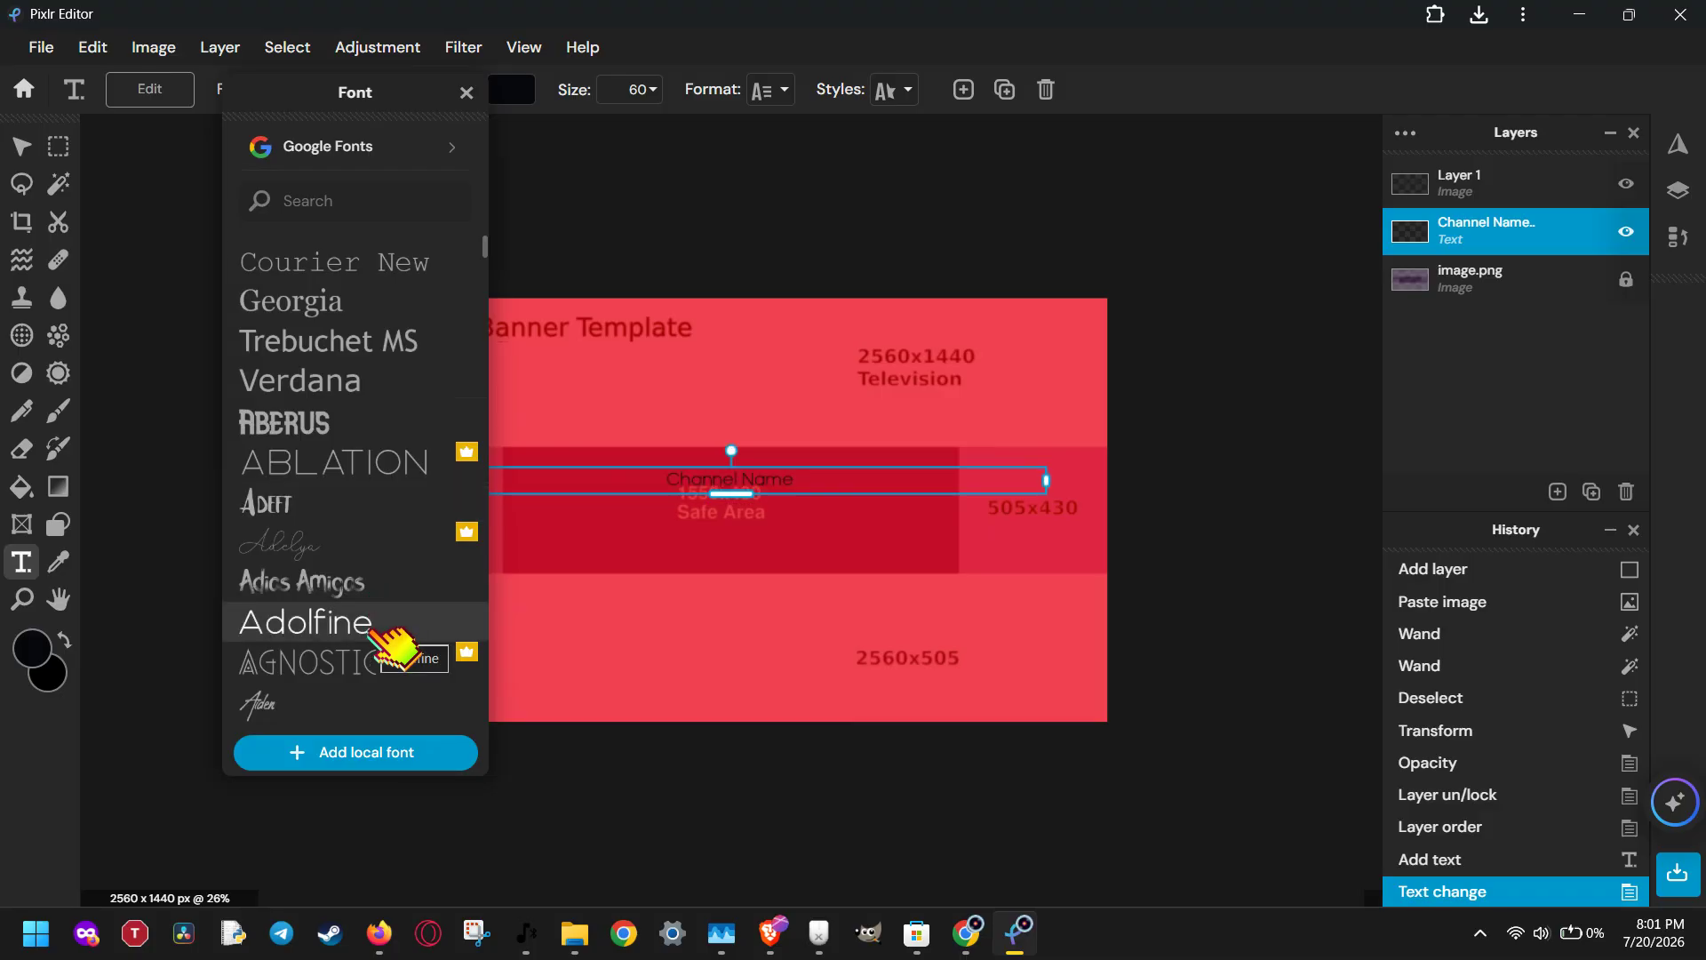
pyautogui.scroll(-1, 391, 641)
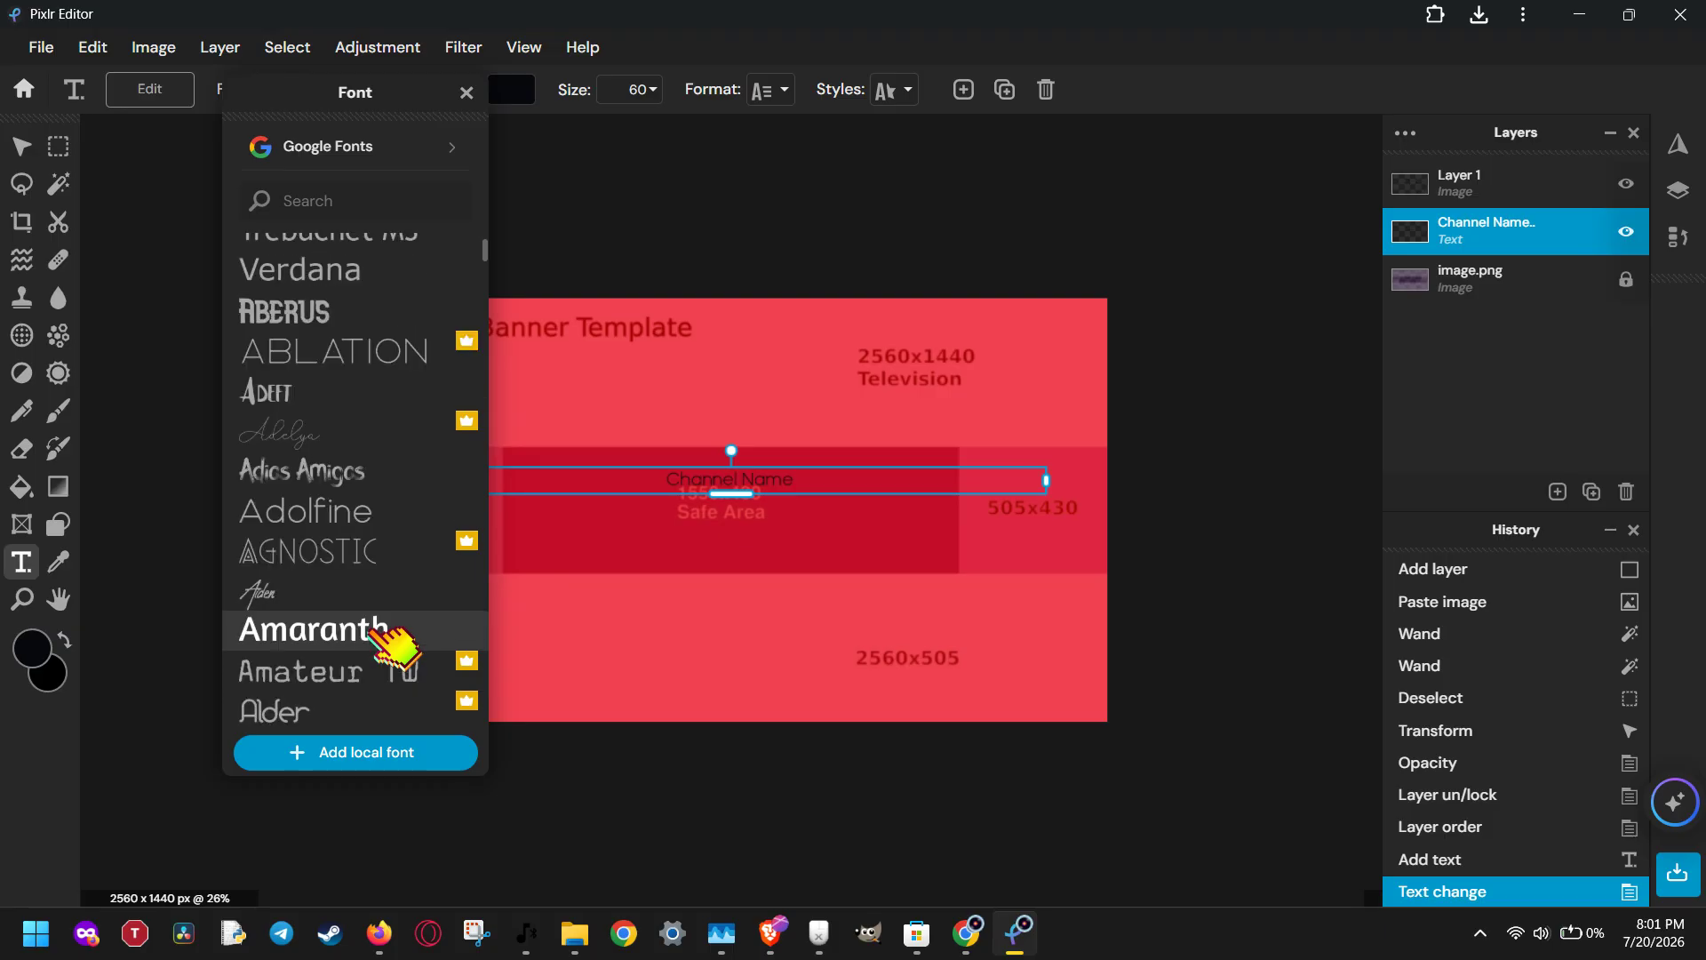
pyautogui.click(391, 631)
pyautogui.scroll(-2, 391, 640)
pyautogui.click(392, 646)
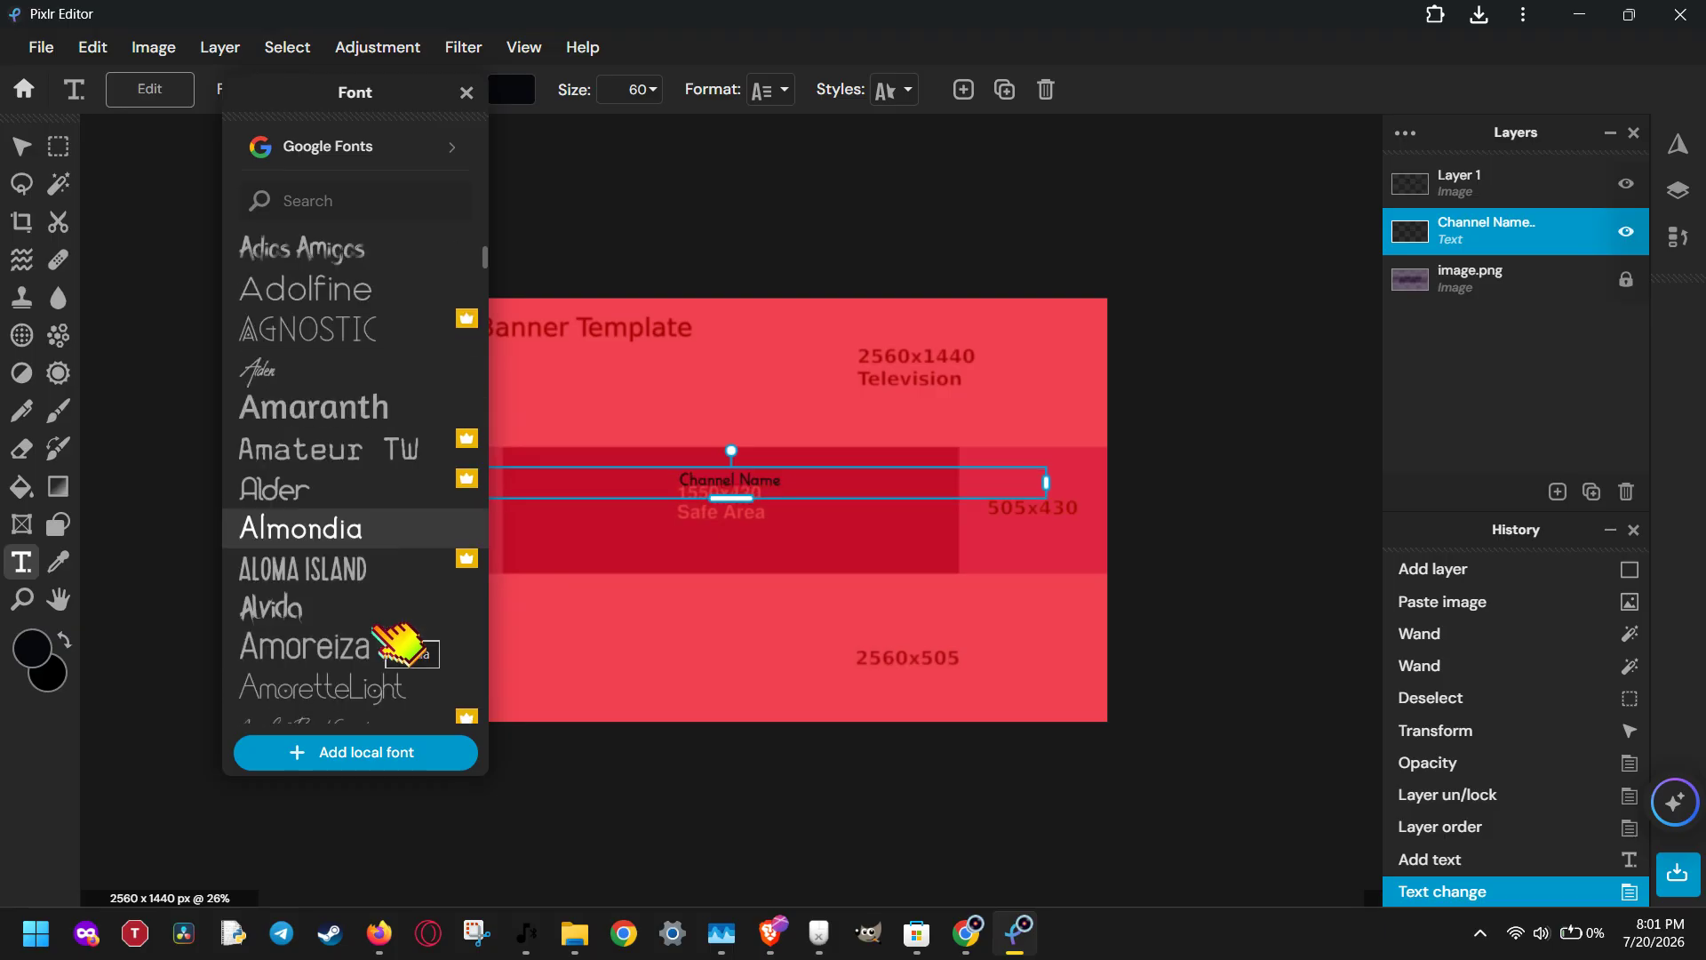
pyautogui.scroll(-1, 399, 657)
pyautogui.scroll(-2, 381, 647)
pyautogui.click(382, 647)
pyautogui.scroll(-1, 382, 650)
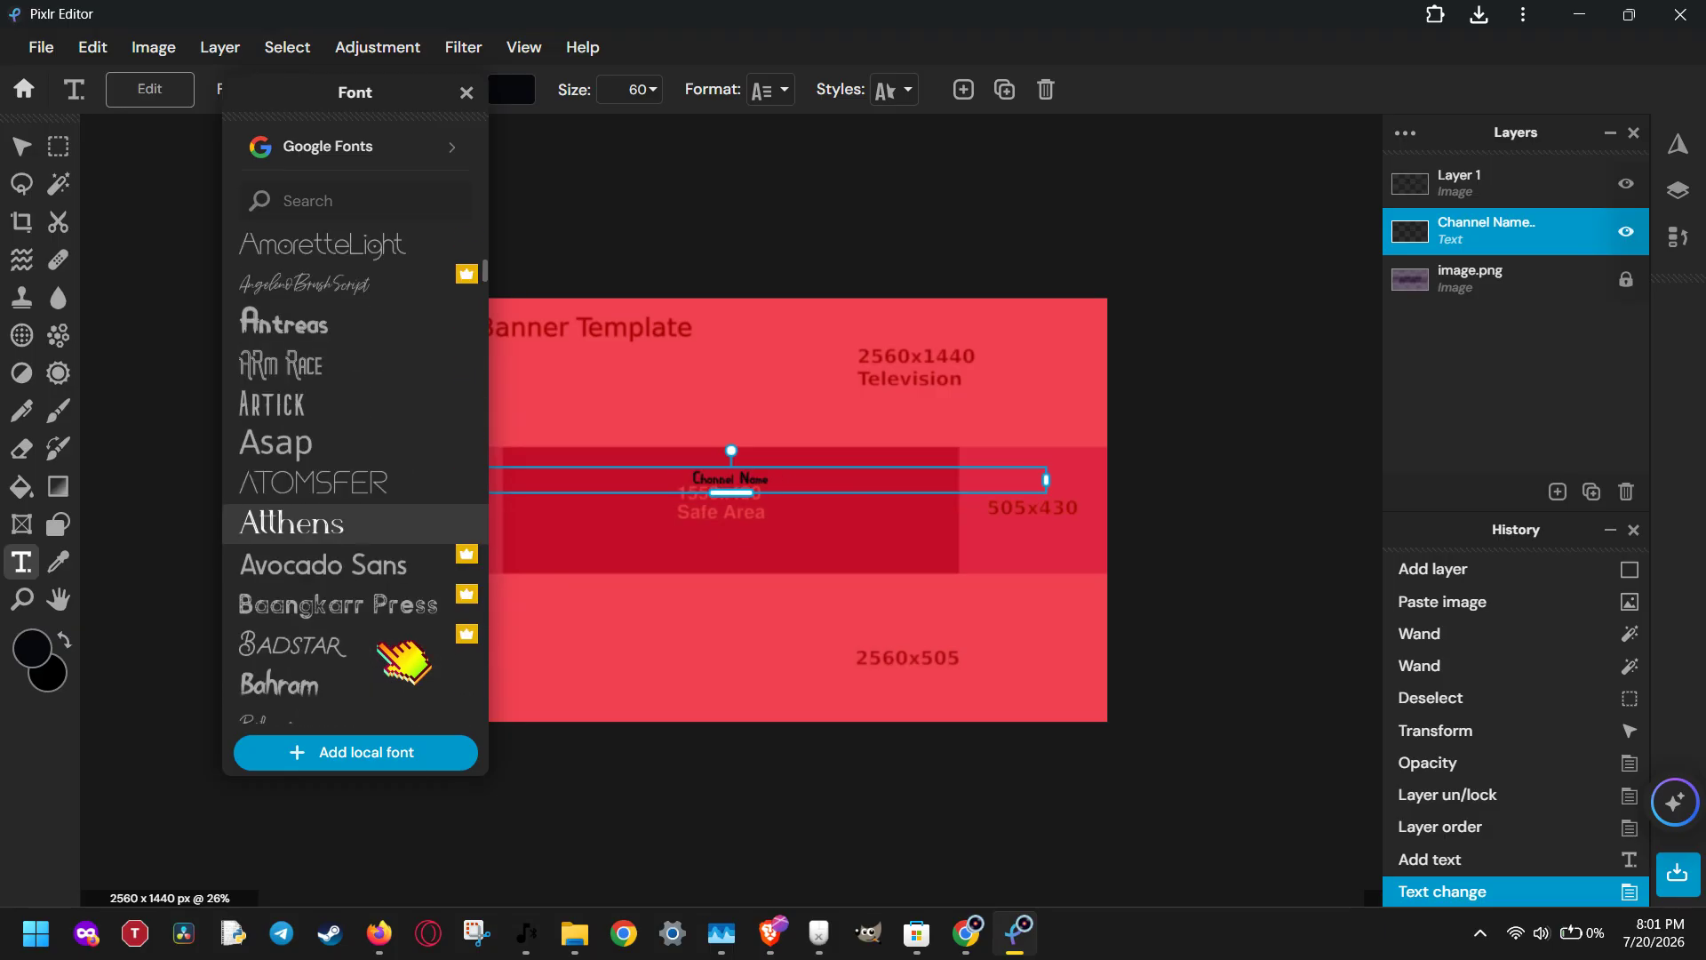
pyautogui.scroll(-2, 400, 702)
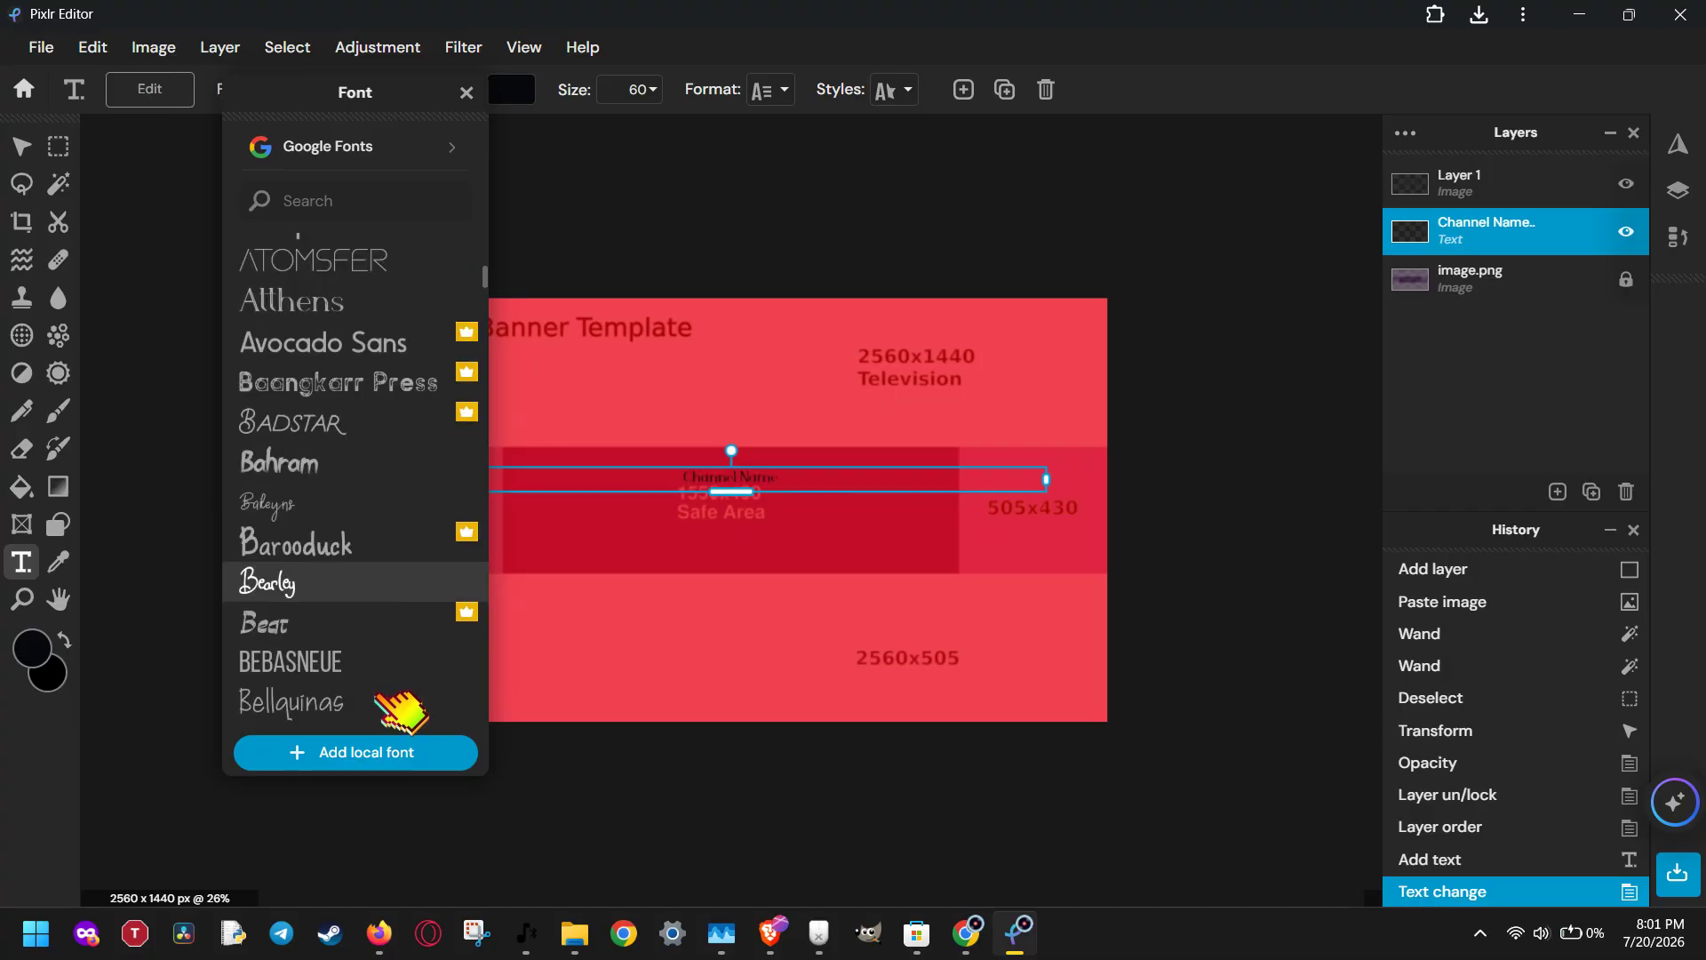
pyautogui.click(391, 623)
pyautogui.click(377, 458)
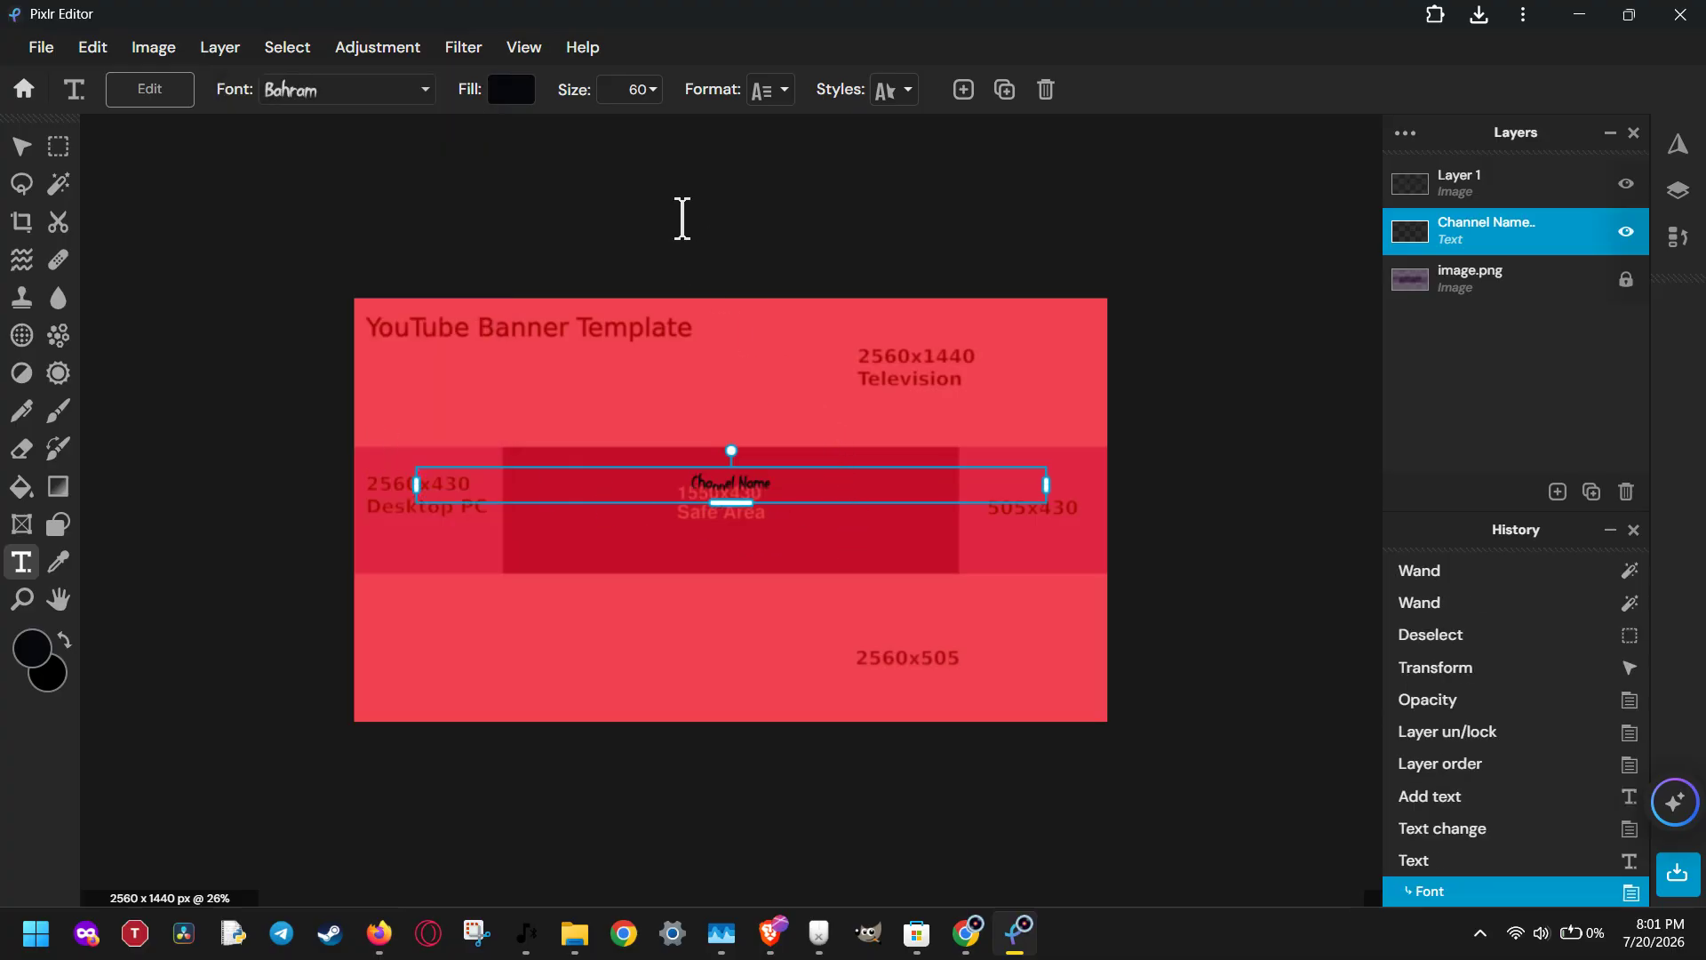
# - Enlarge the "Channel Name" text to size 155
pyautogui.click(653, 89)
pyautogui.moveTo(500, 135); pyautogui.dragTo(540, 135)
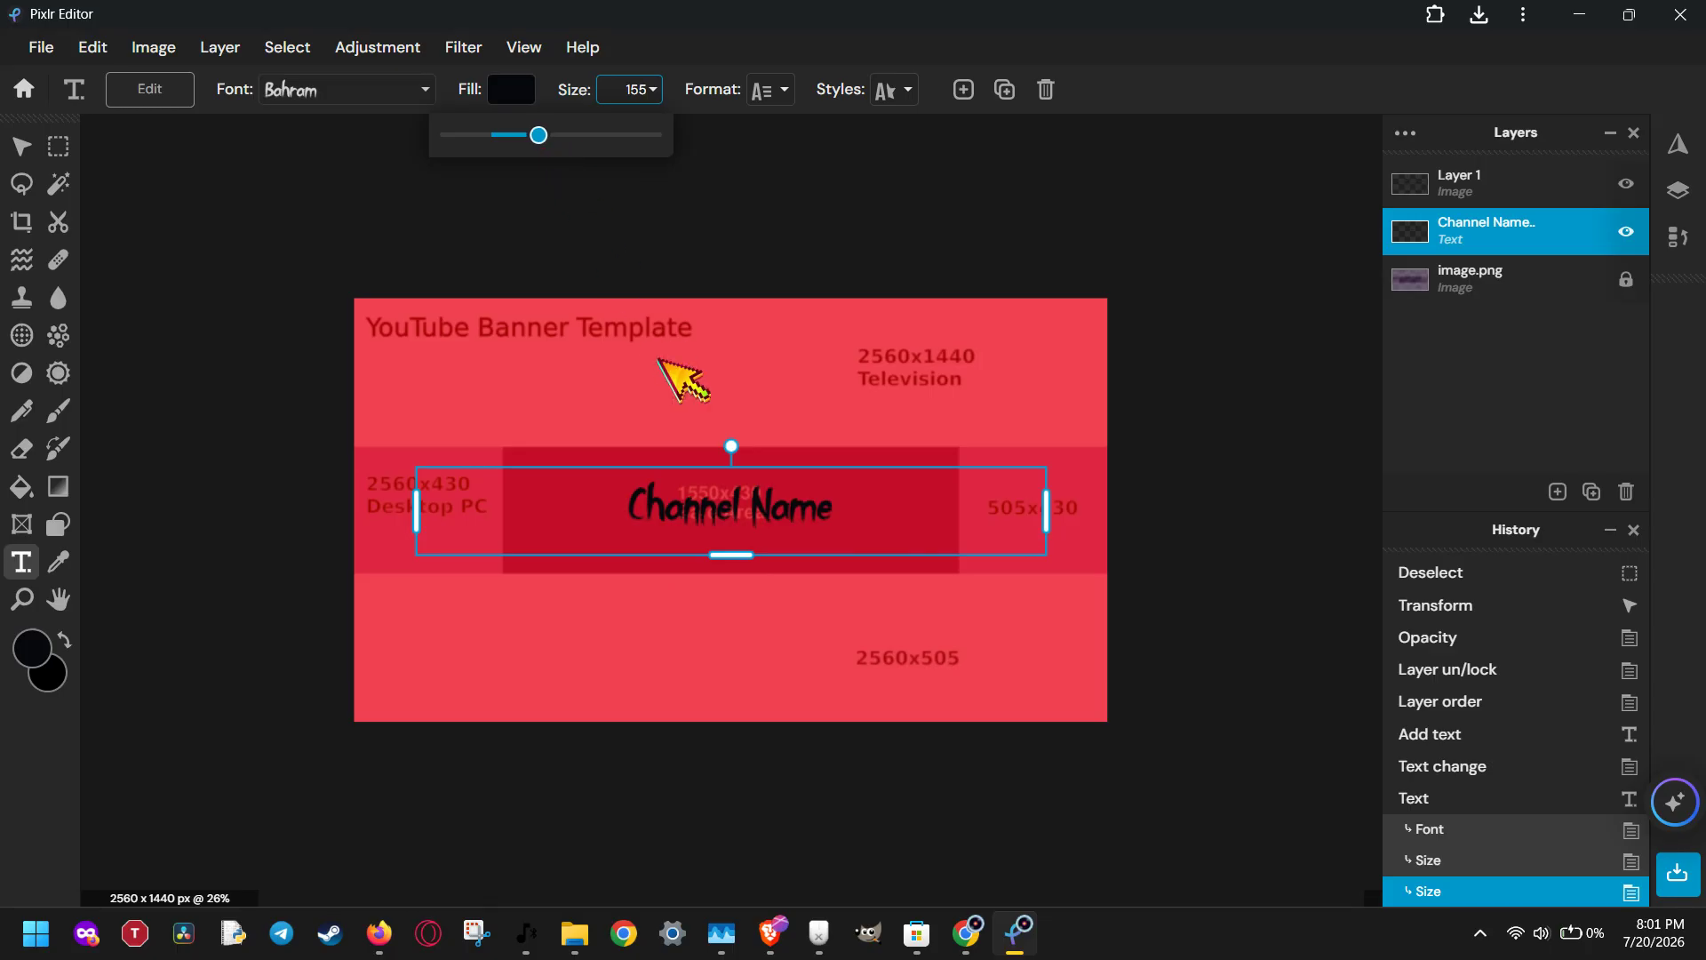
pyautogui.click(779, 362)
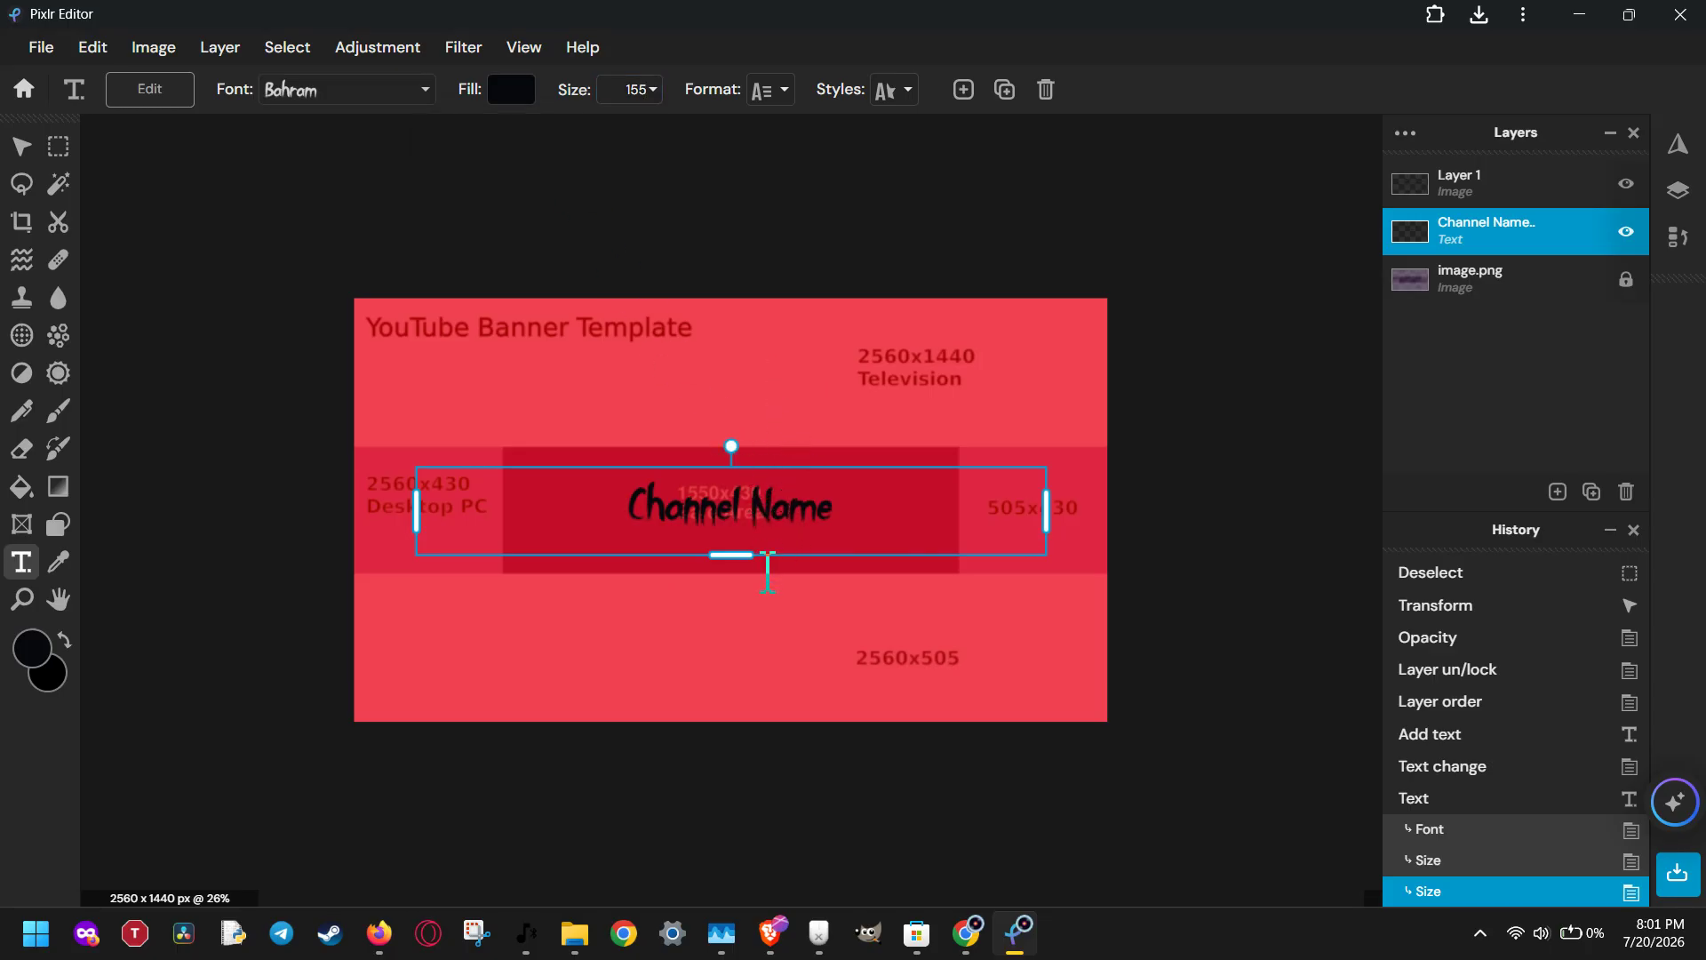
# - Add the image 1.png from the Assets folder as a new layer
pyautogui.click(219, 47)
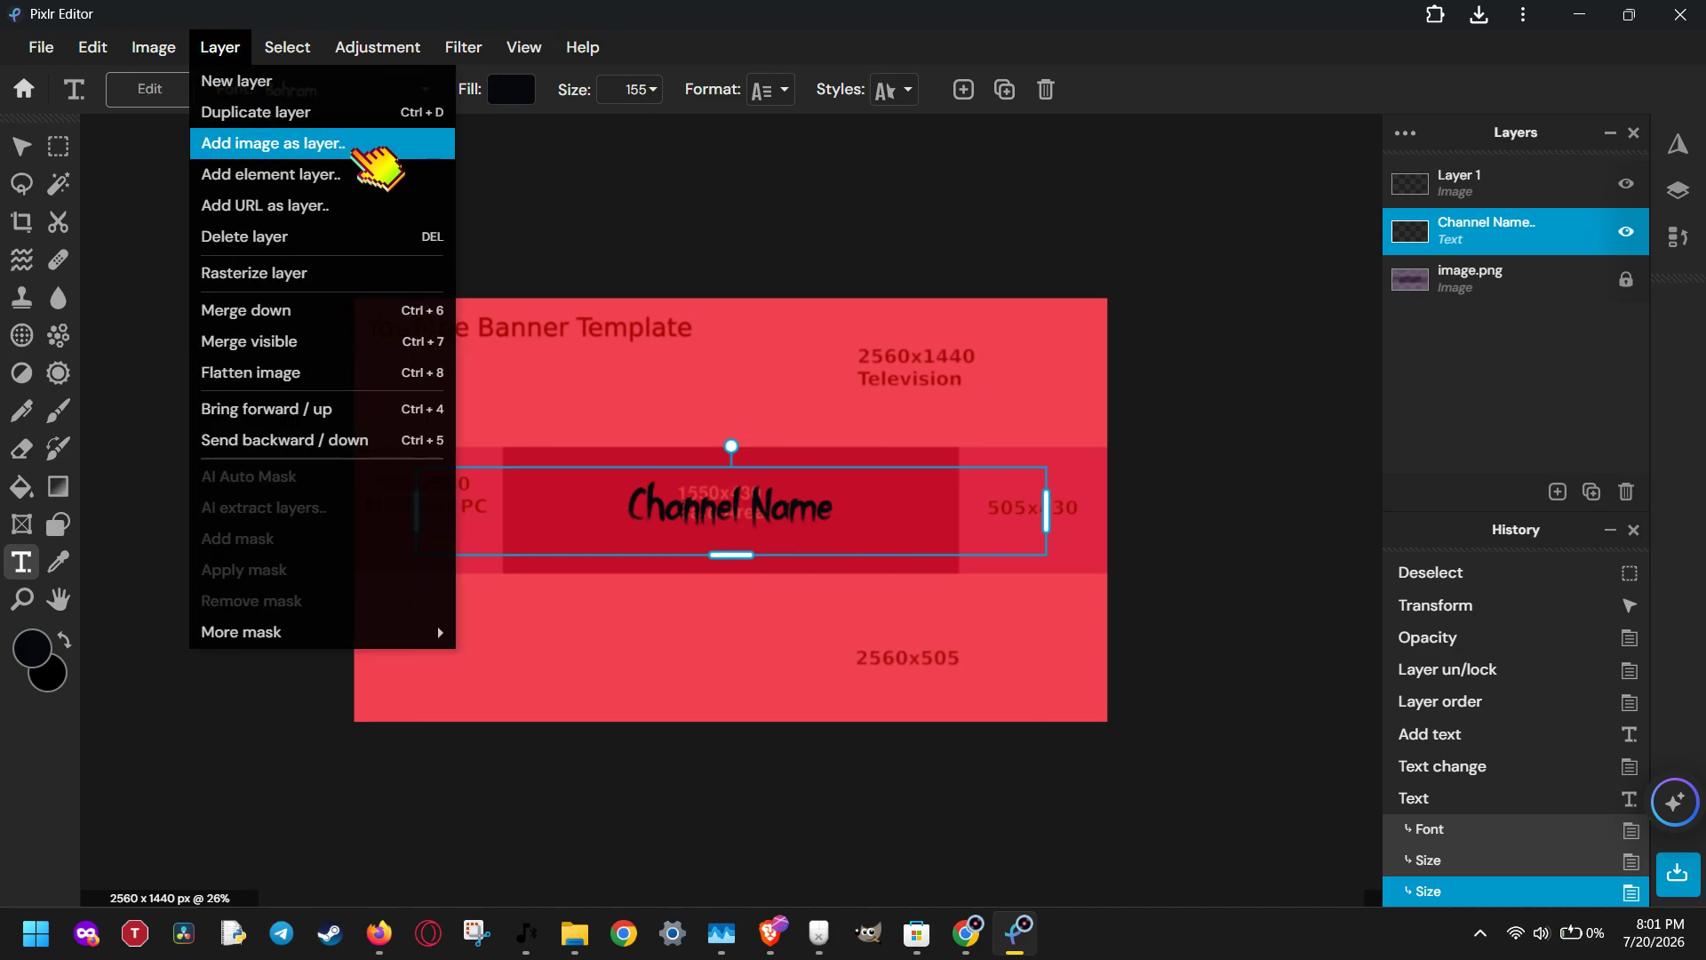
pyautogui.click(357, 144)
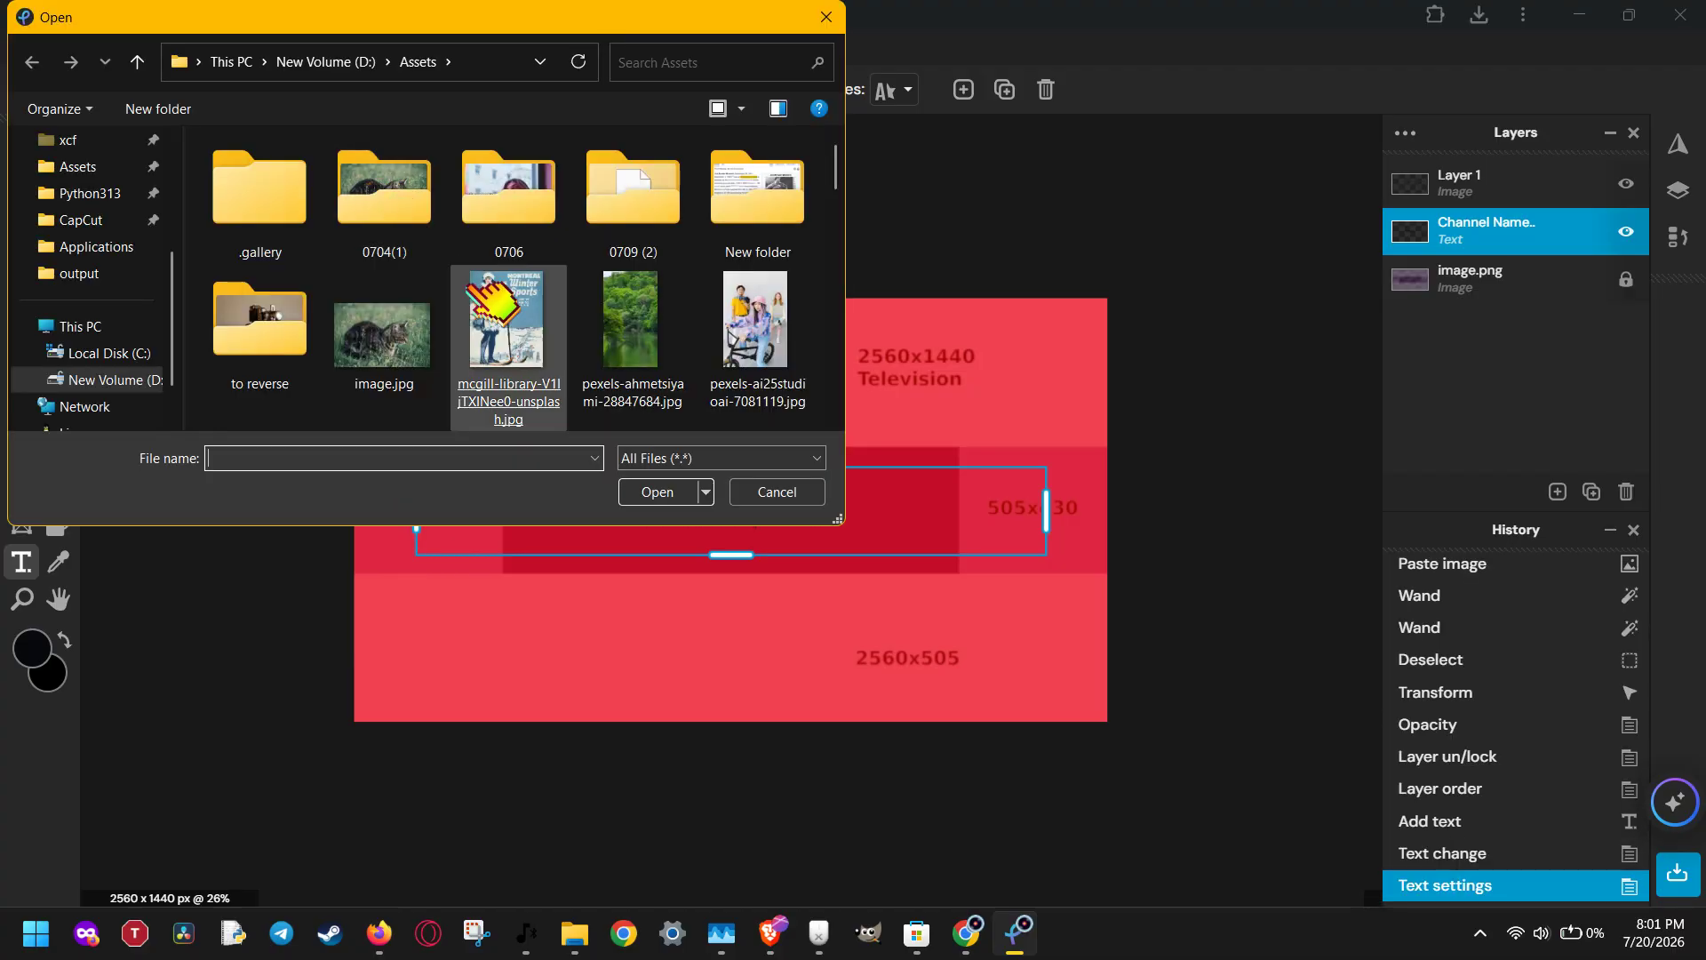
pyautogui.scroll(-3, 497, 303)
pyautogui.scroll(-10, 539, 320)
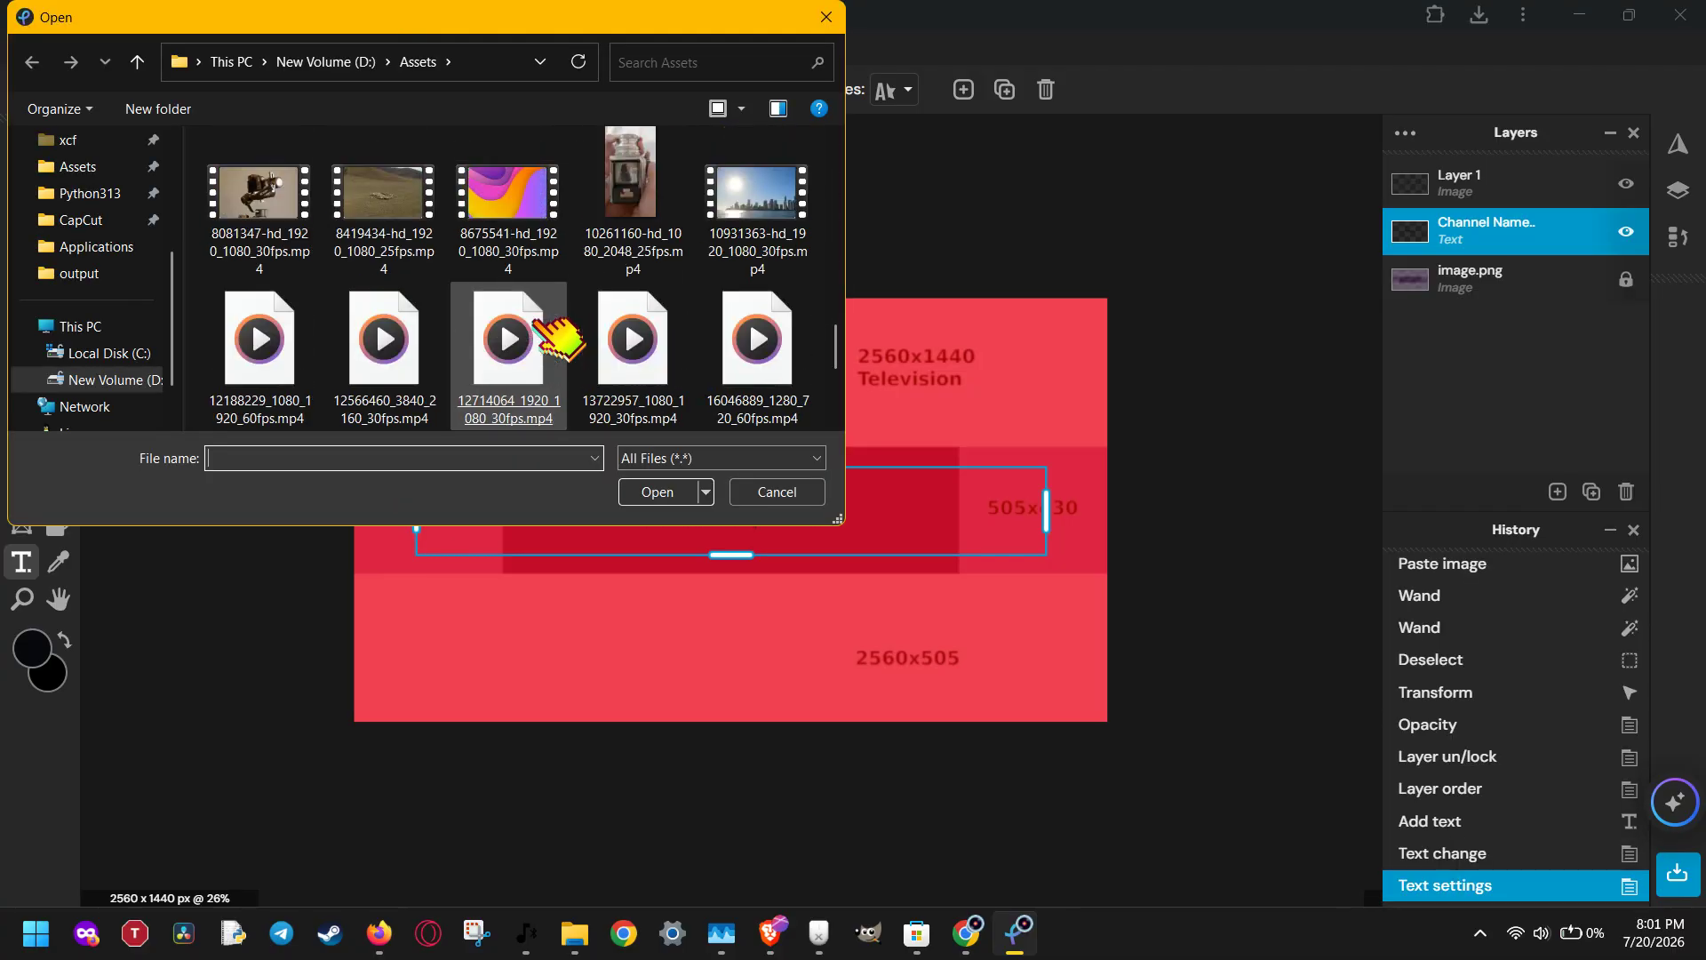
pyautogui.doubleClick(417, 341)
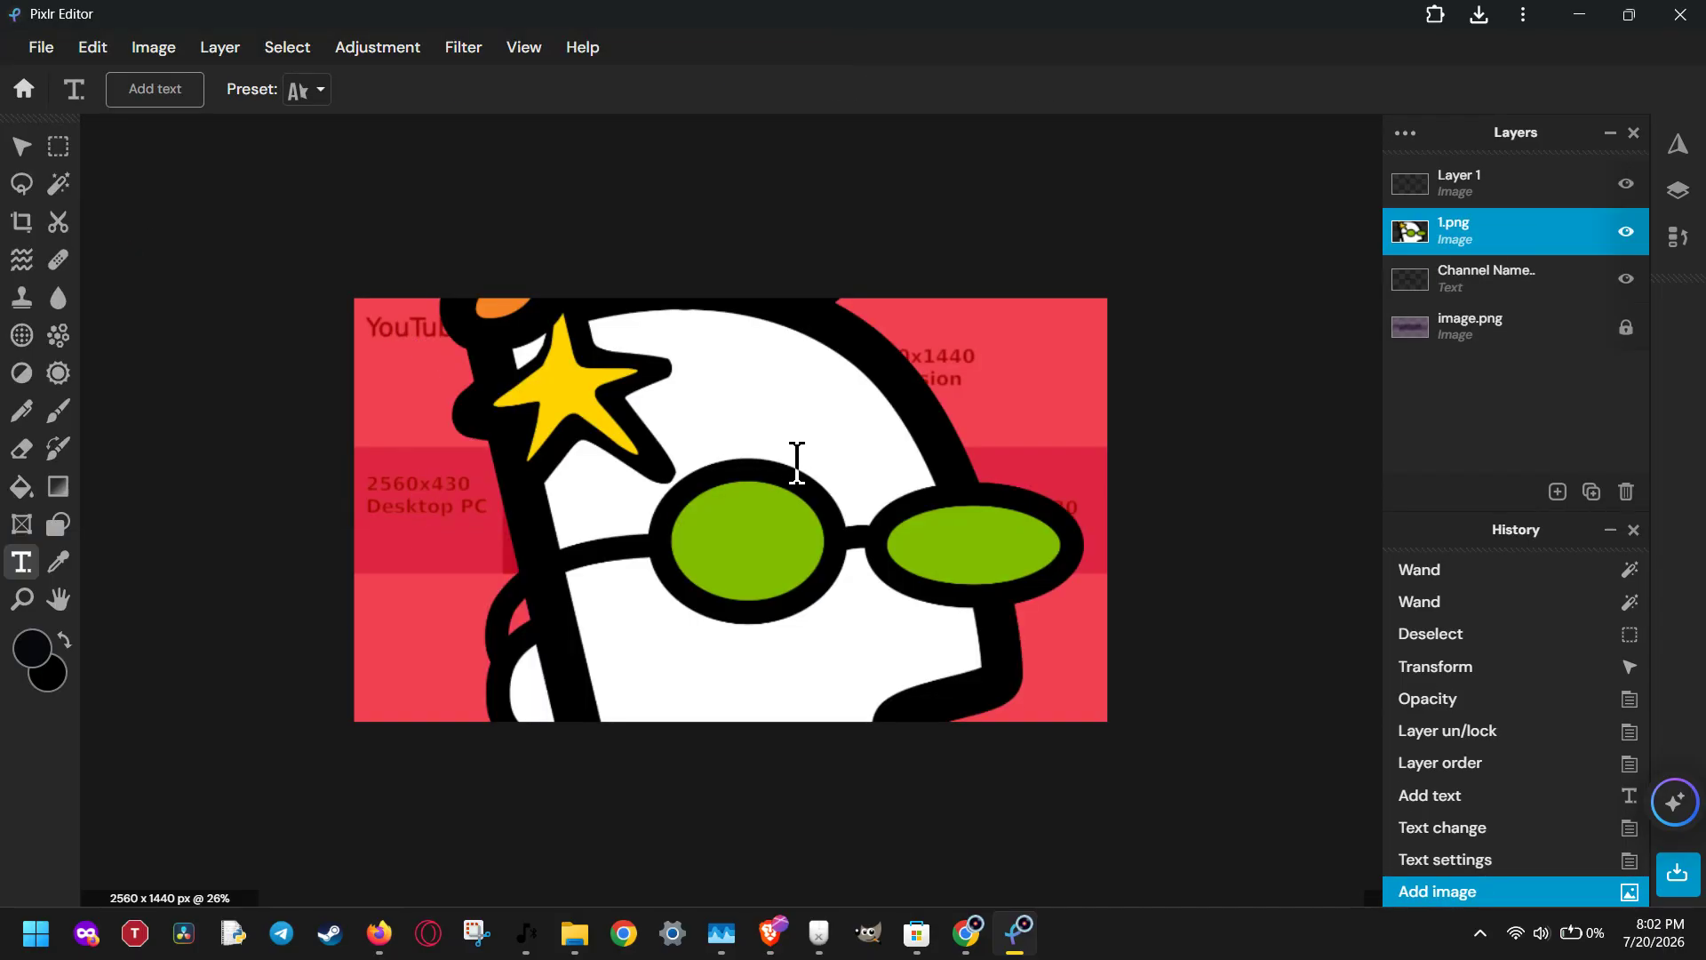
# - Select the 1.png picture on the canvas for transforming, with its whole bounding box in view
pyautogui.click(797, 461)
pyautogui.click(1328, 460)
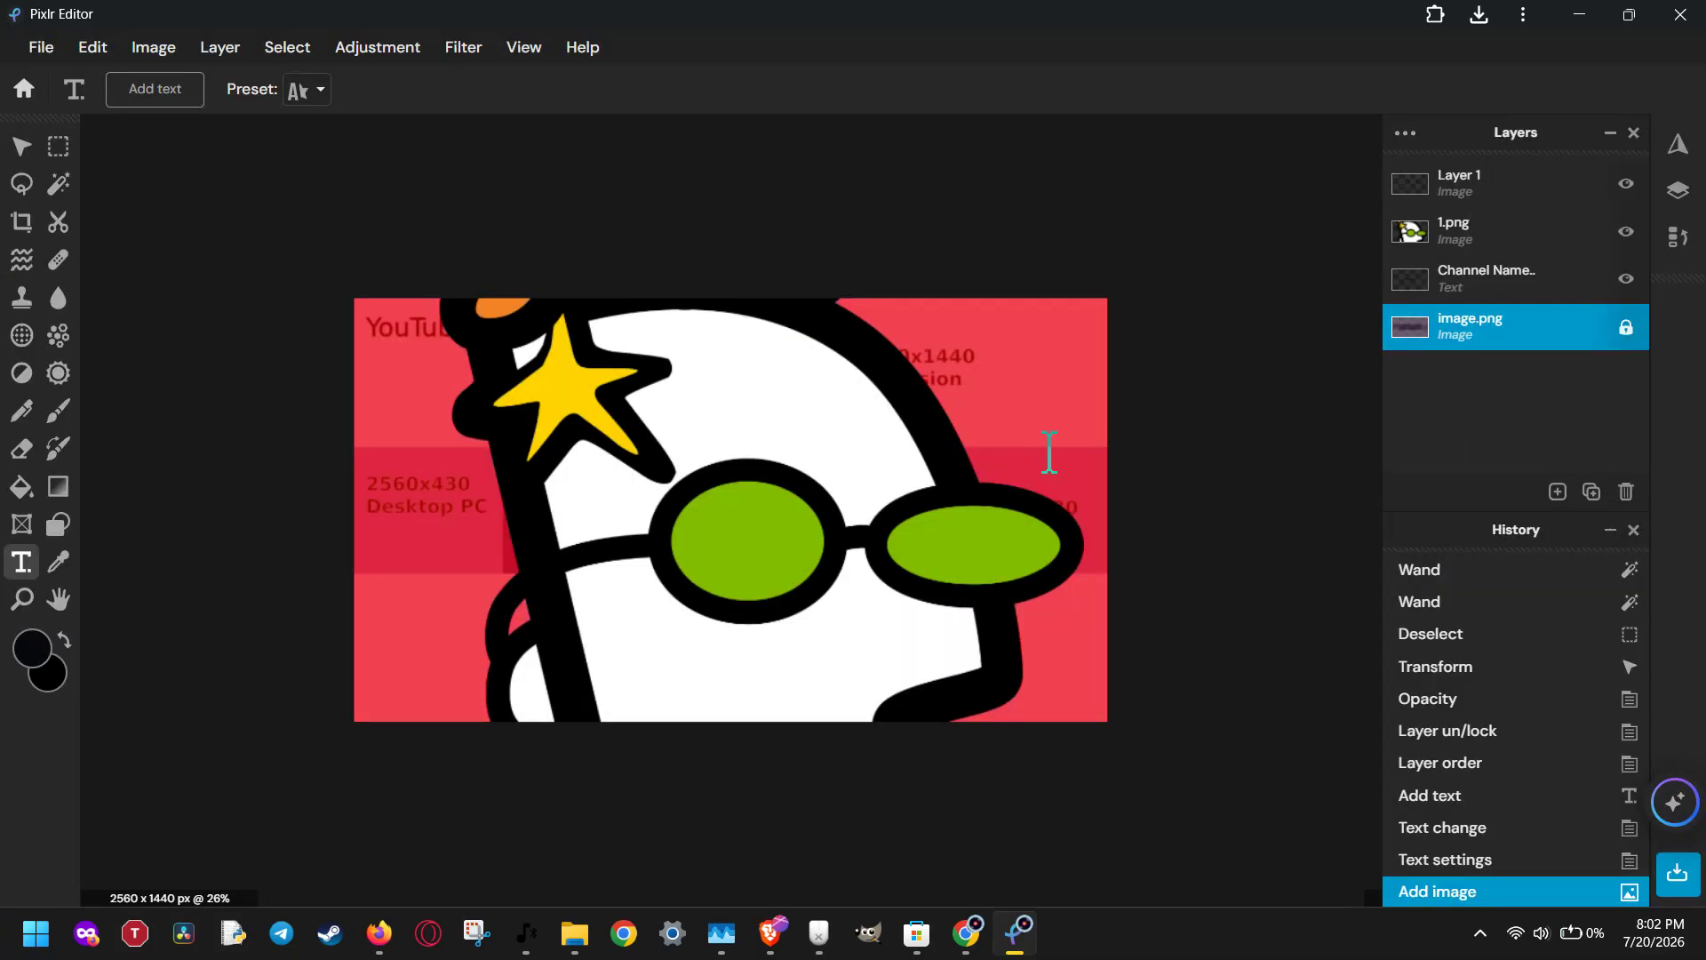
pyautogui.press('v')
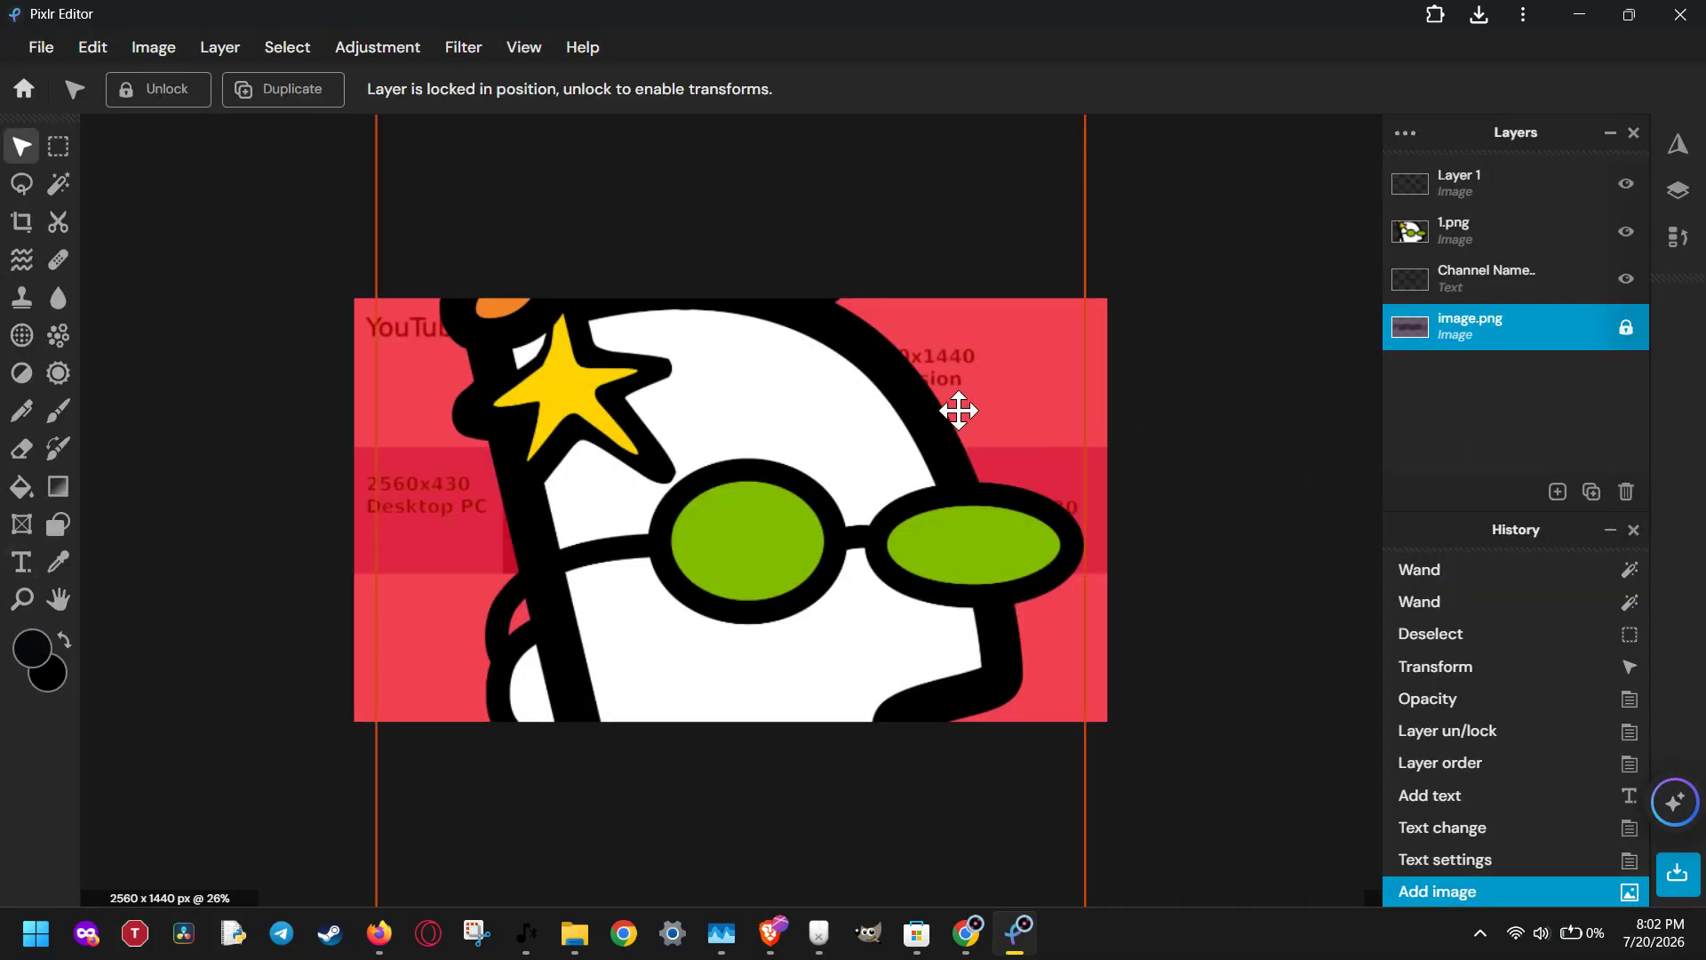
pyautogui.scroll(-2, 958, 411)
pyautogui.click(842, 420)
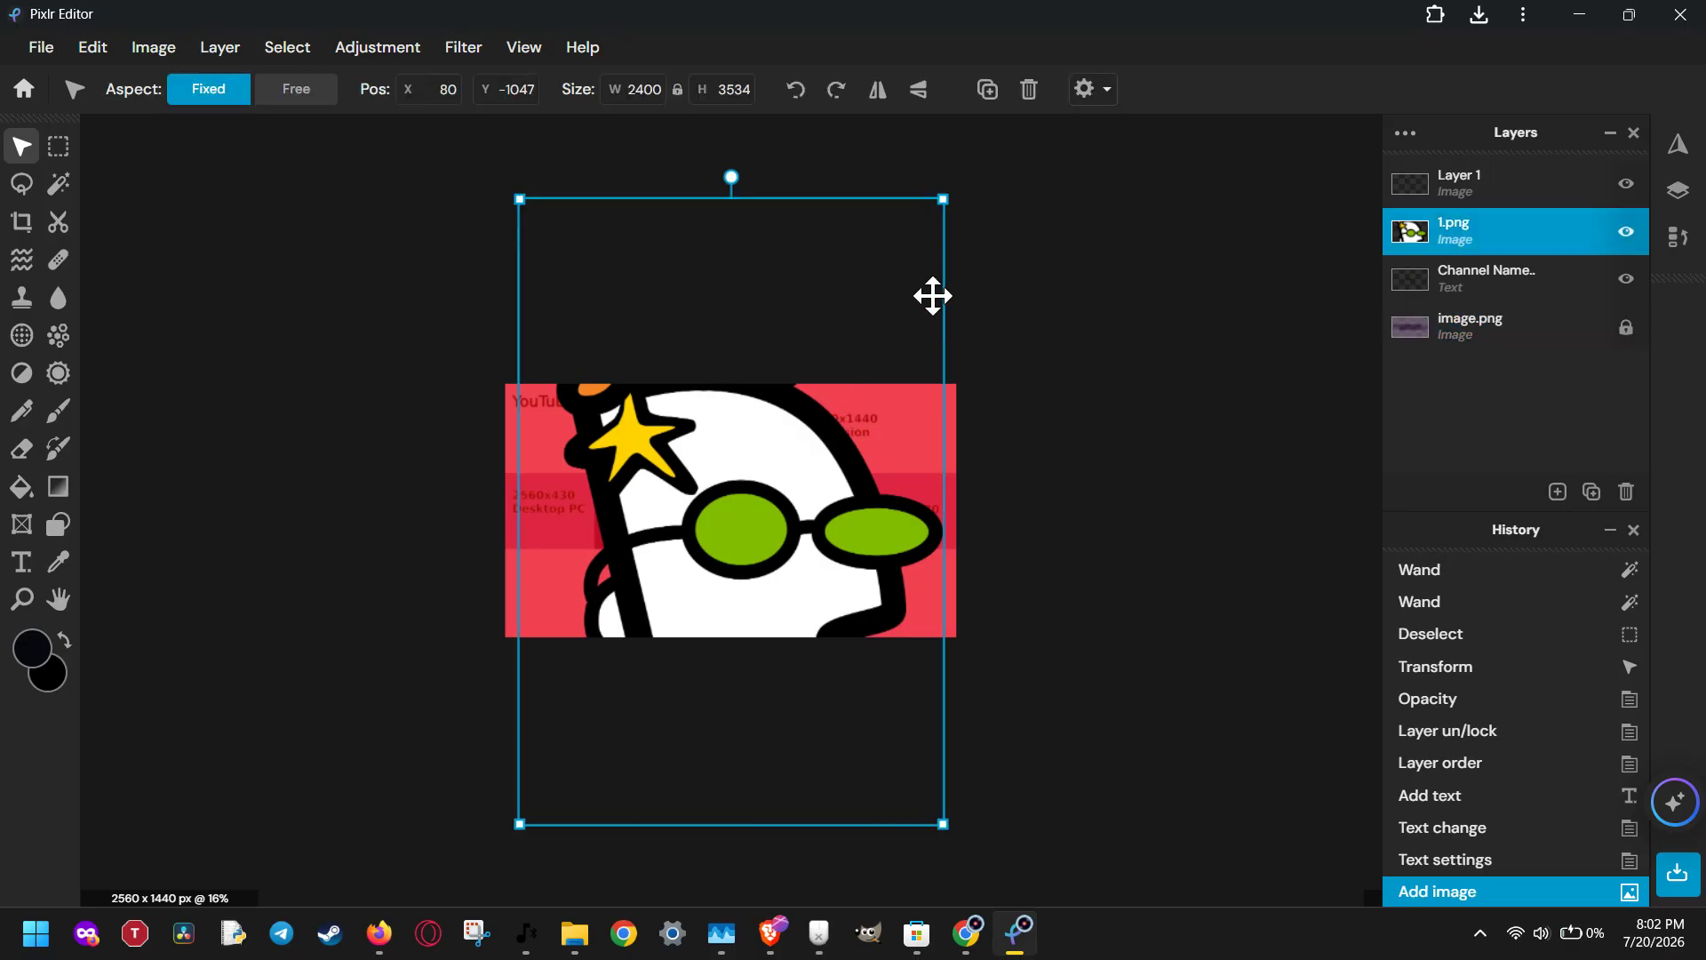